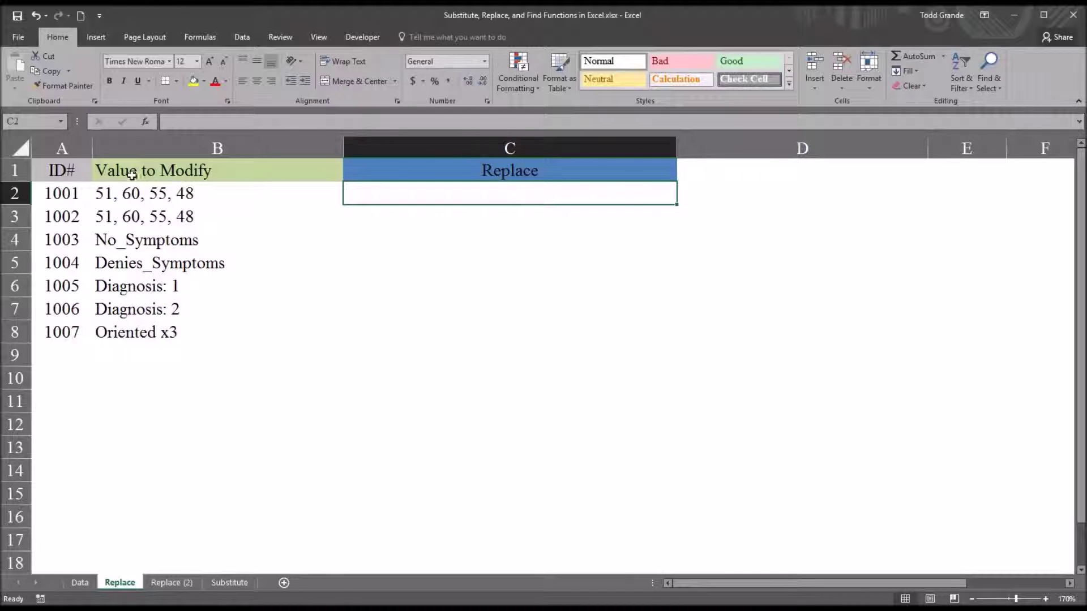
# Examine the Value to Modify entries in B2:B8 and the empty Replace column beside them.
pyautogui.click(62, 148)
pyautogui.click(163, 178)
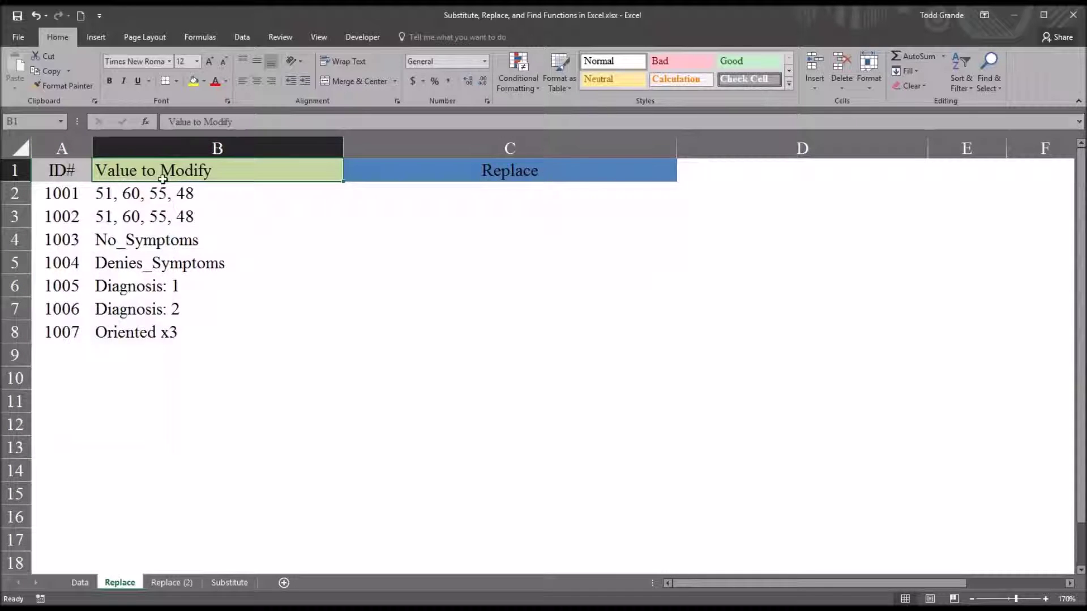
pyautogui.moveTo(223, 194); pyautogui.dragTo(217, 333)
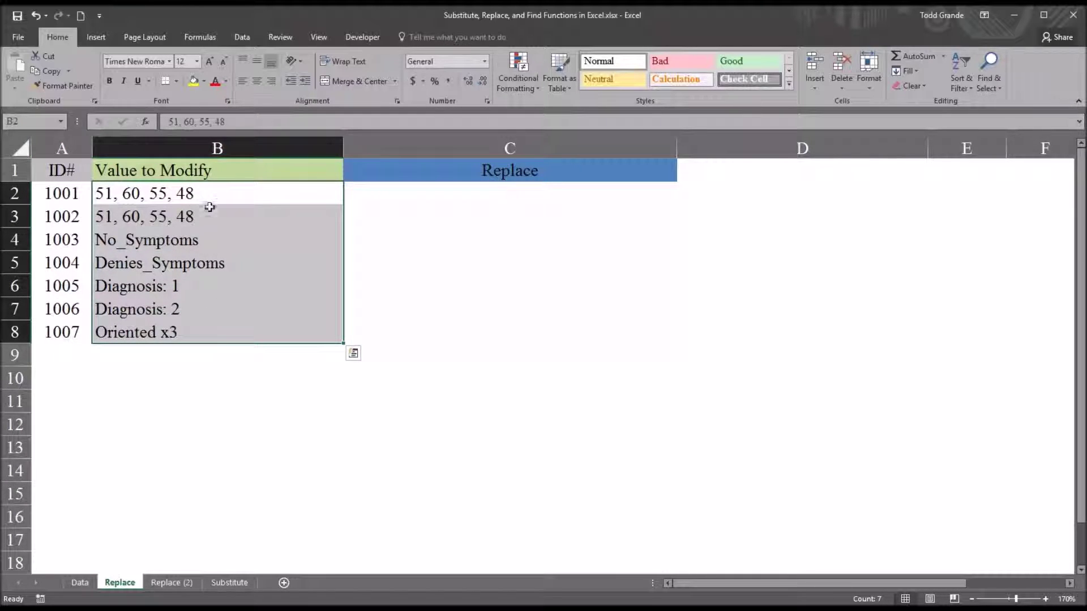
pyautogui.click(226, 198)
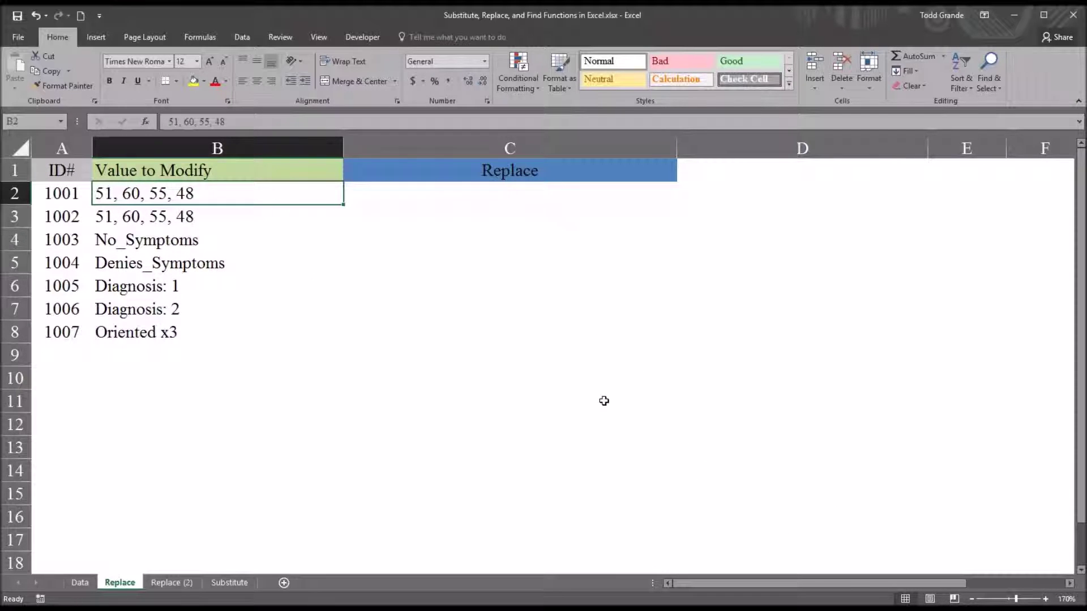
pyautogui.click(463, 198)
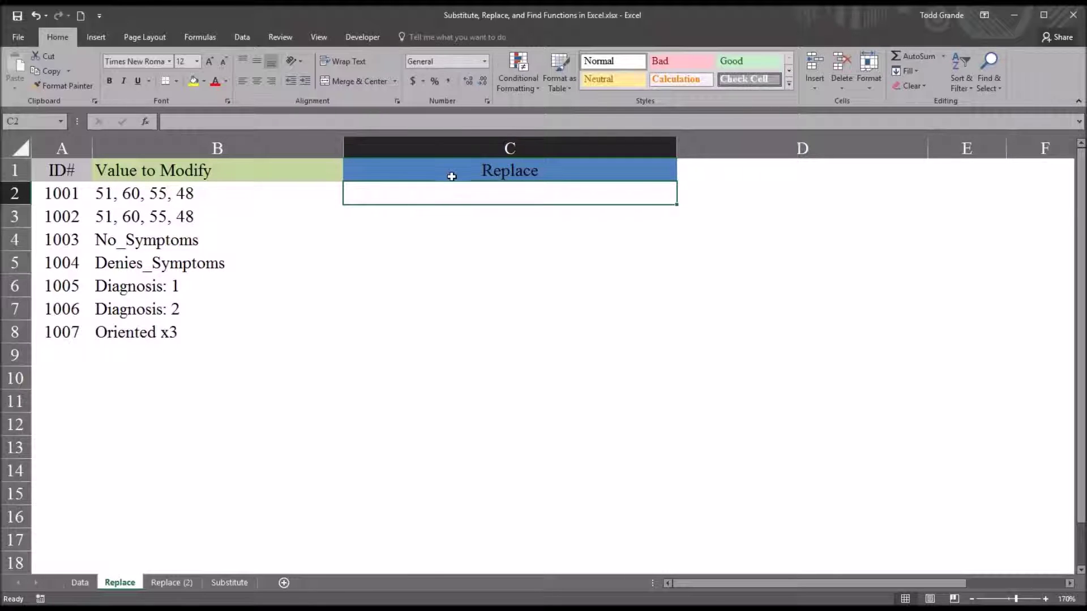
pyautogui.click(452, 173)
pyautogui.click(433, 194)
pyautogui.click(217, 198)
pyautogui.click(224, 220)
pyautogui.click(225, 244)
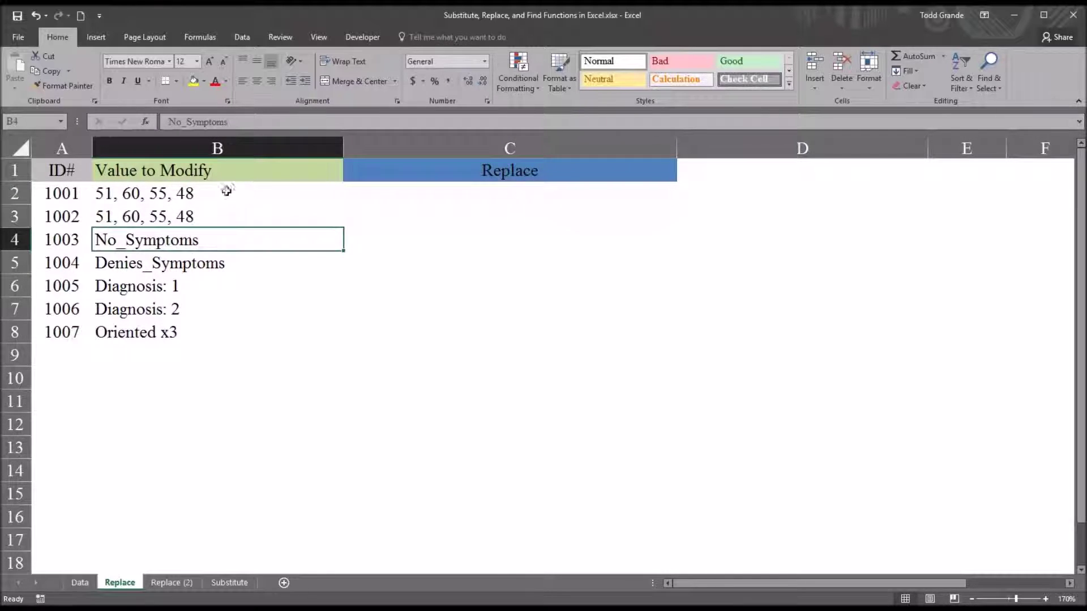
pyautogui.click(224, 215)
pyautogui.click(224, 172)
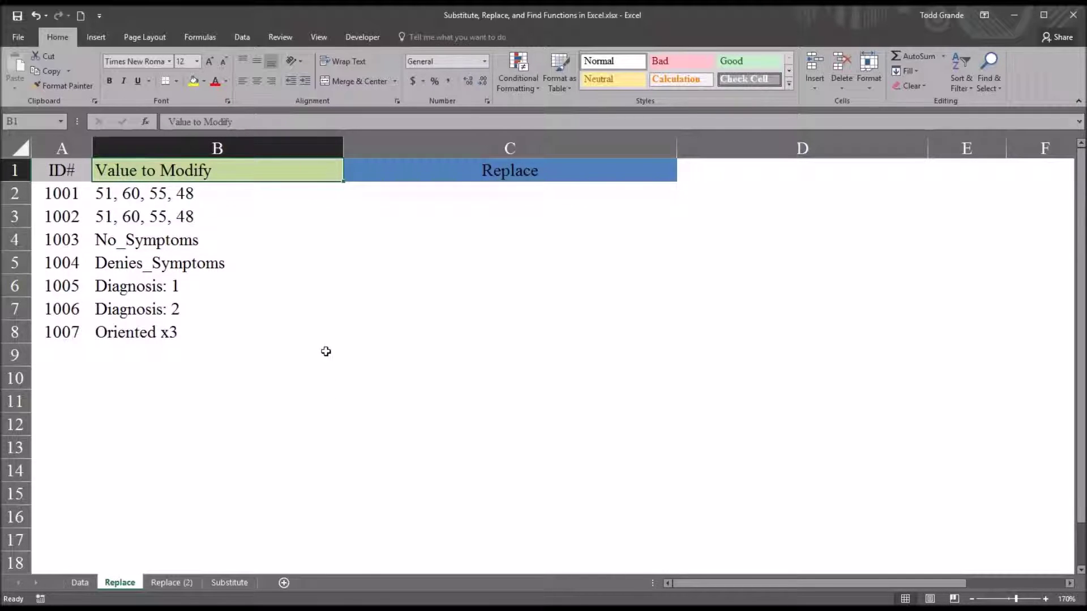
pyautogui.click(183, 200)
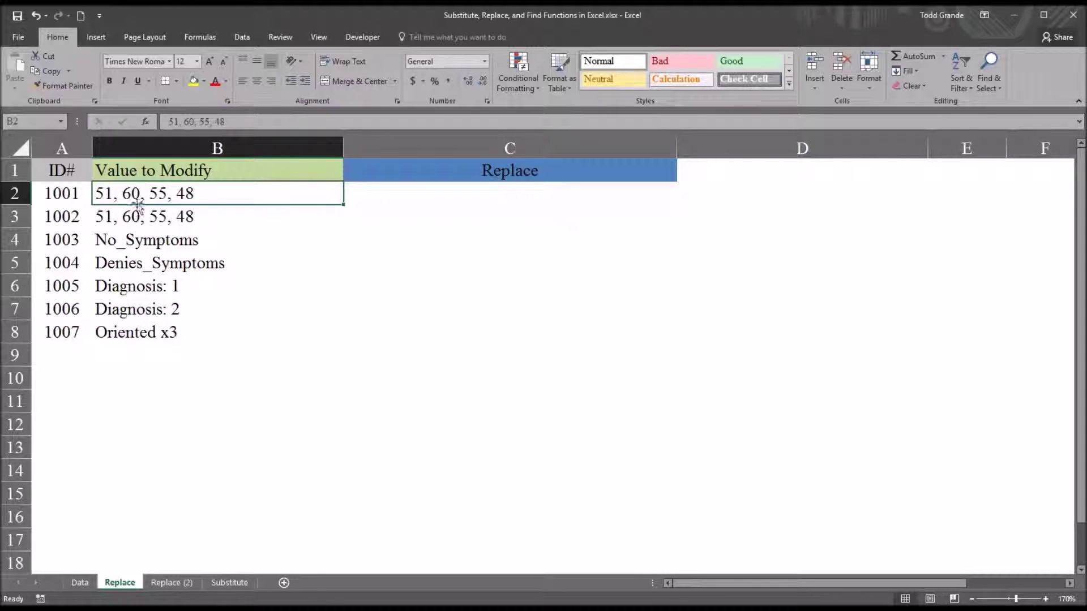
# Enter the formula =REPLACE(B2,3,1,";") in cell C2 to swap the first comma for a semicolon.
pyautogui.click(386, 197)
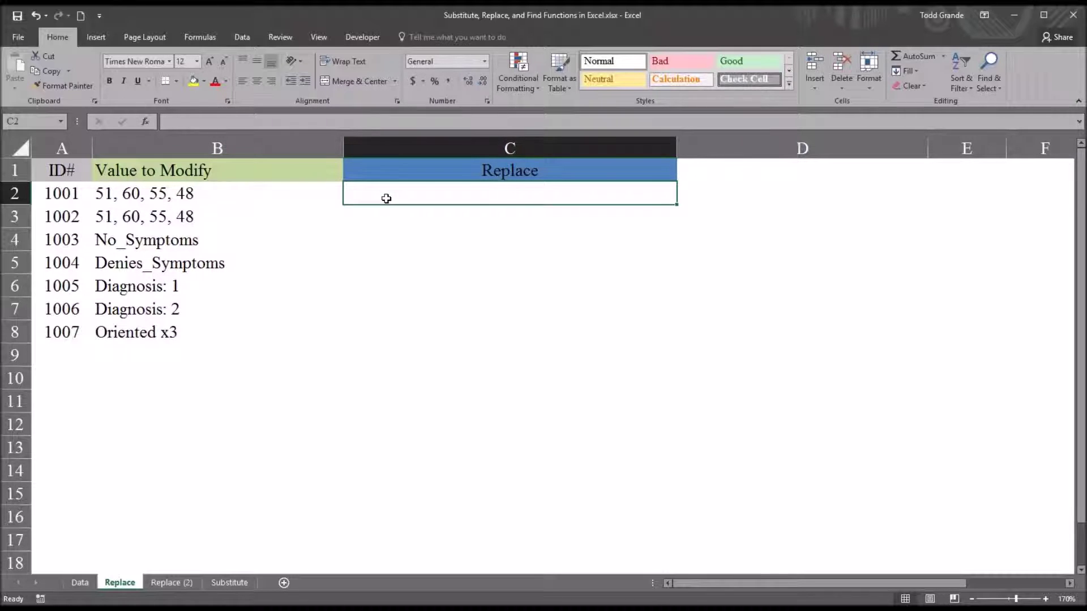
pyautogui.write('=repl')
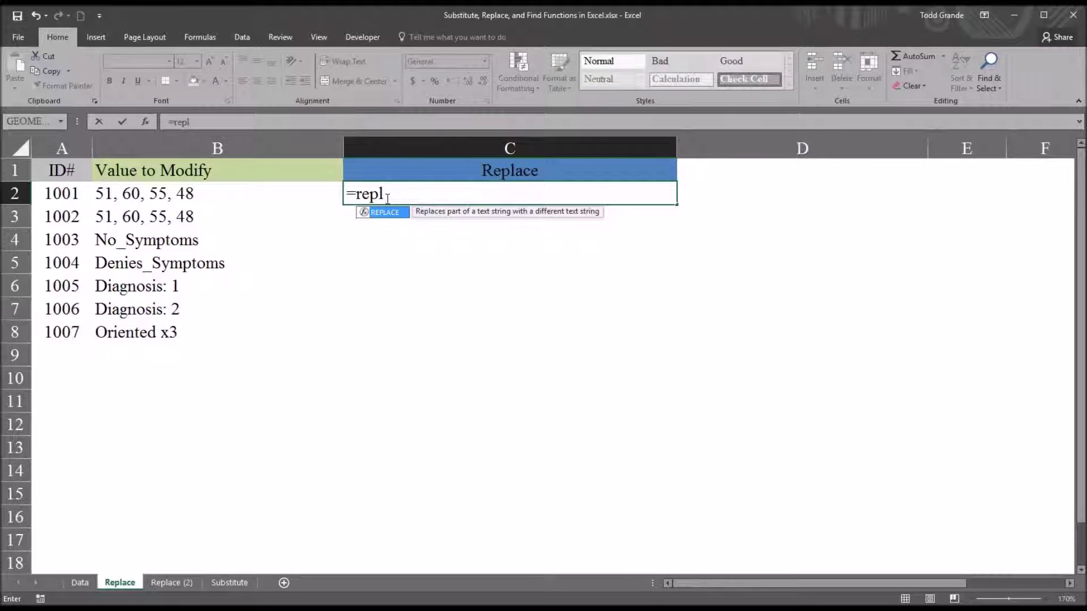
pyautogui.press('Tab')
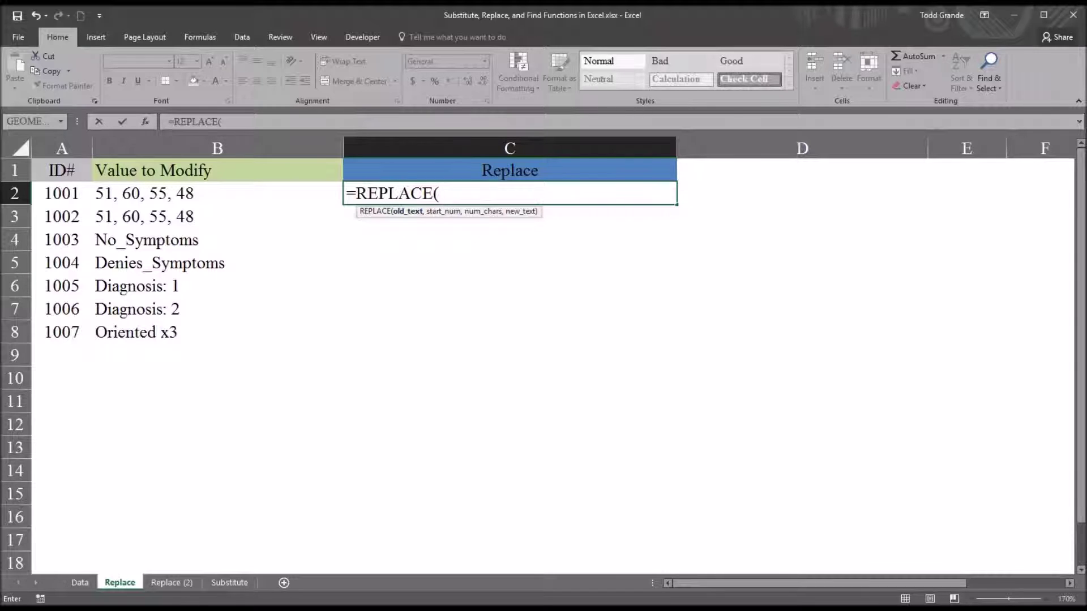
pyautogui.click(181, 195)
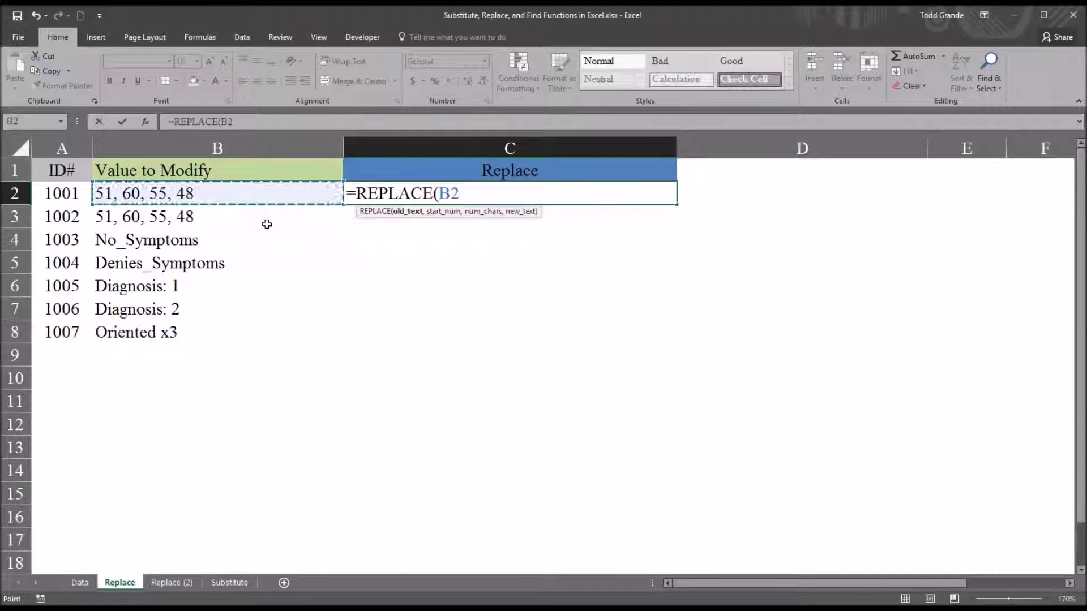
pyautogui.write(',3')
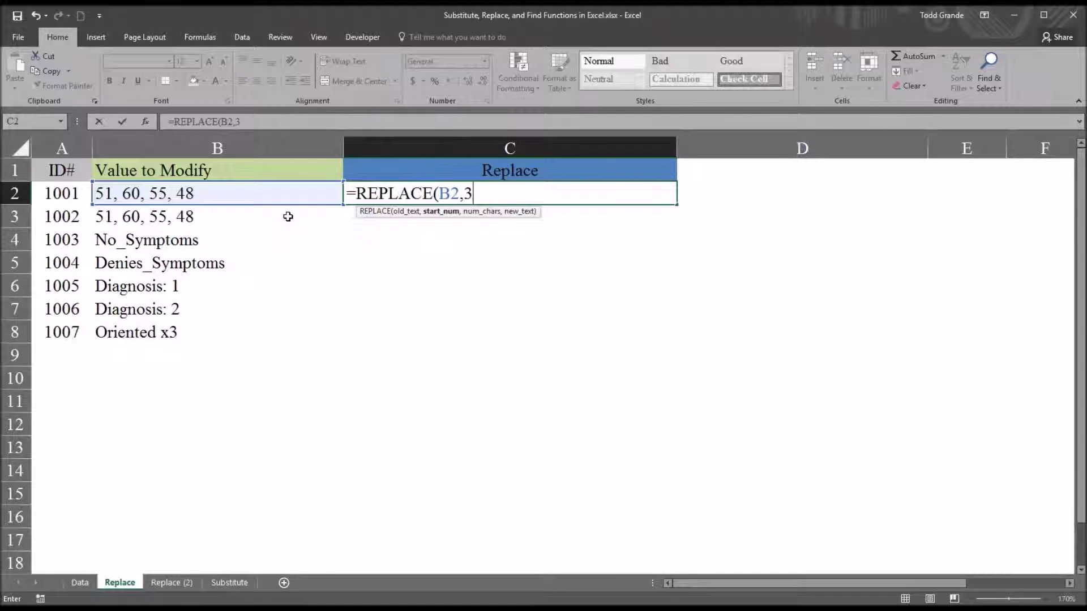
pyautogui.write(',')
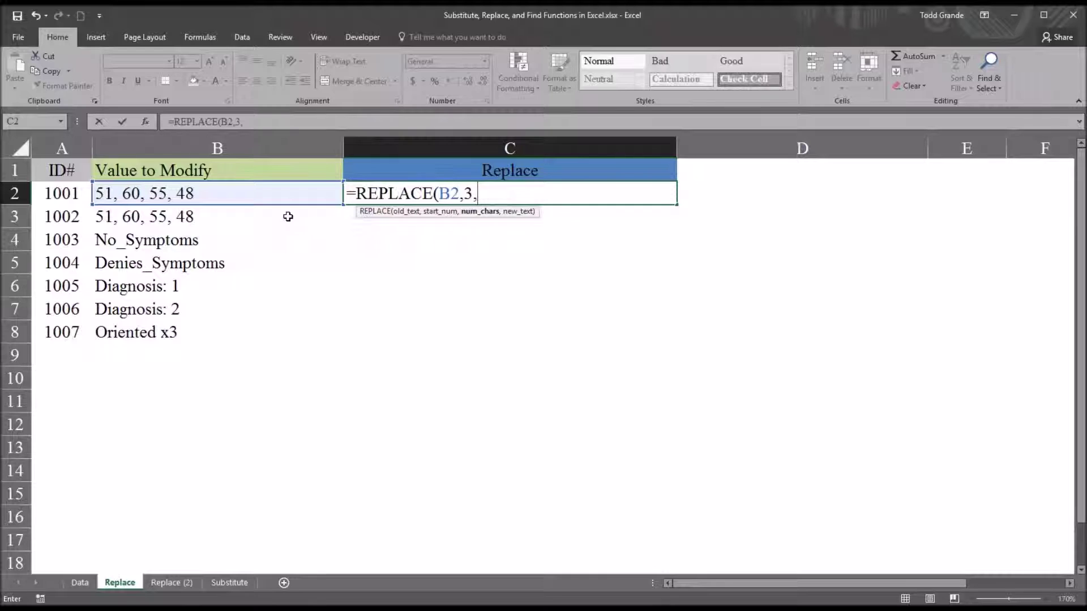
pyautogui.write('1,";"')
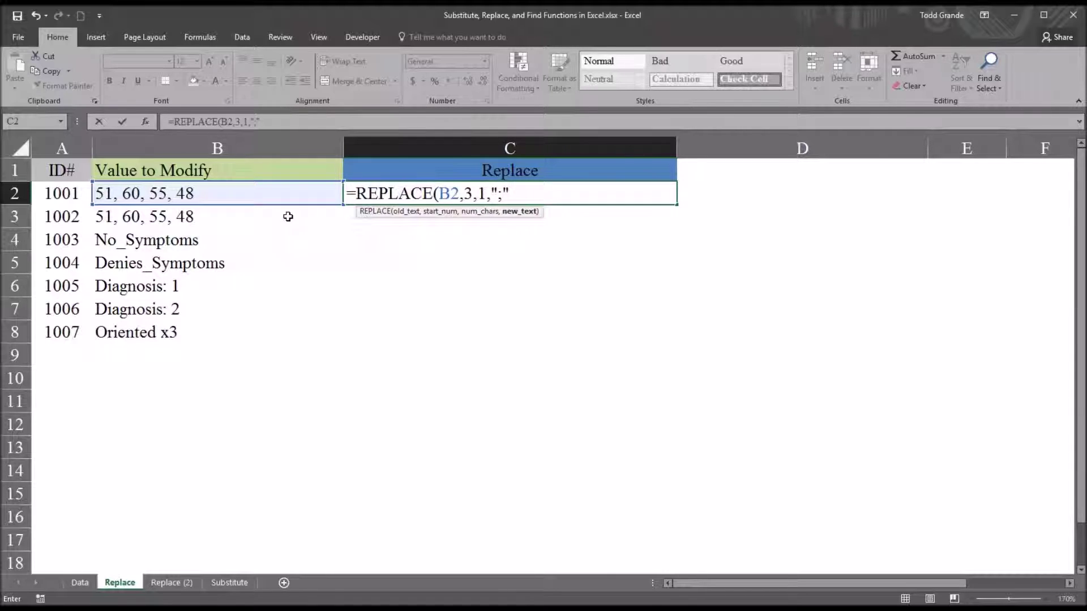
pyautogui.write(')')
pyautogui.press('Return')
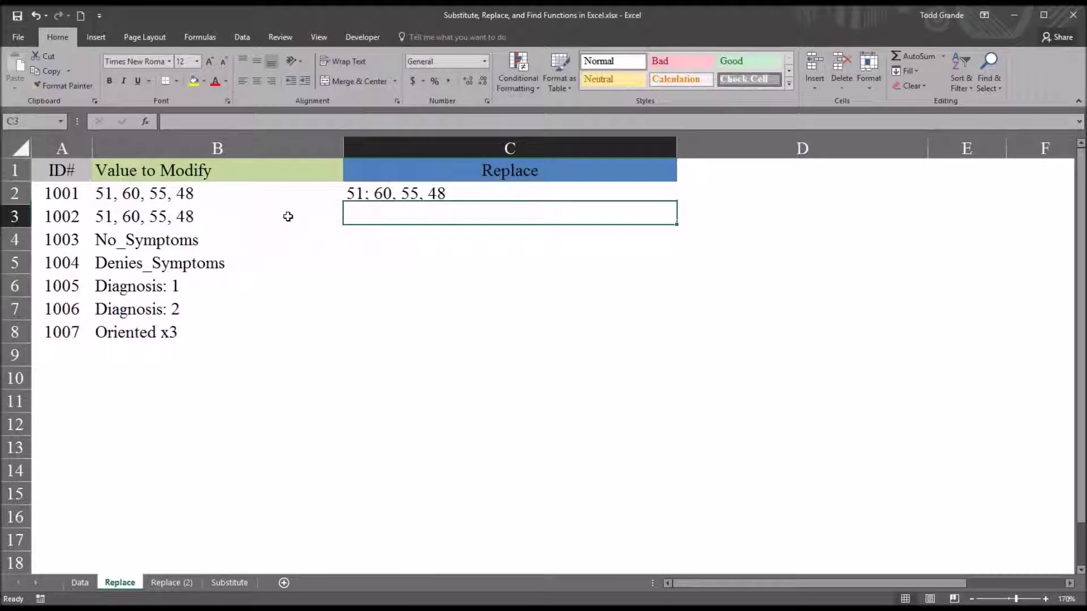
# Compare the result in C2 with the original entry in B2 and the matching entry in B3.
pyautogui.click(353, 193)
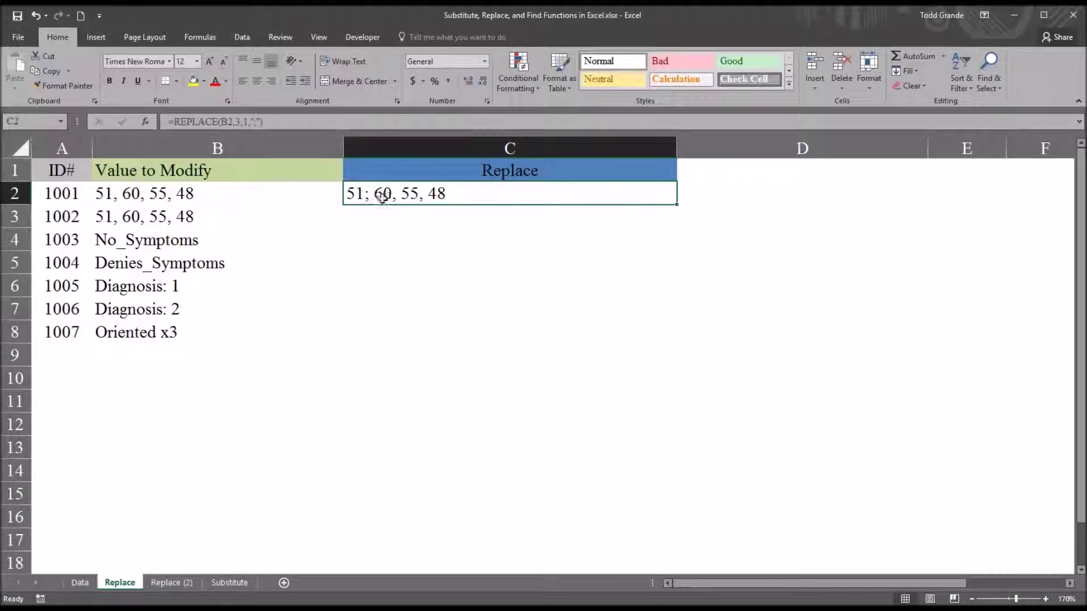
pyautogui.click(396, 218)
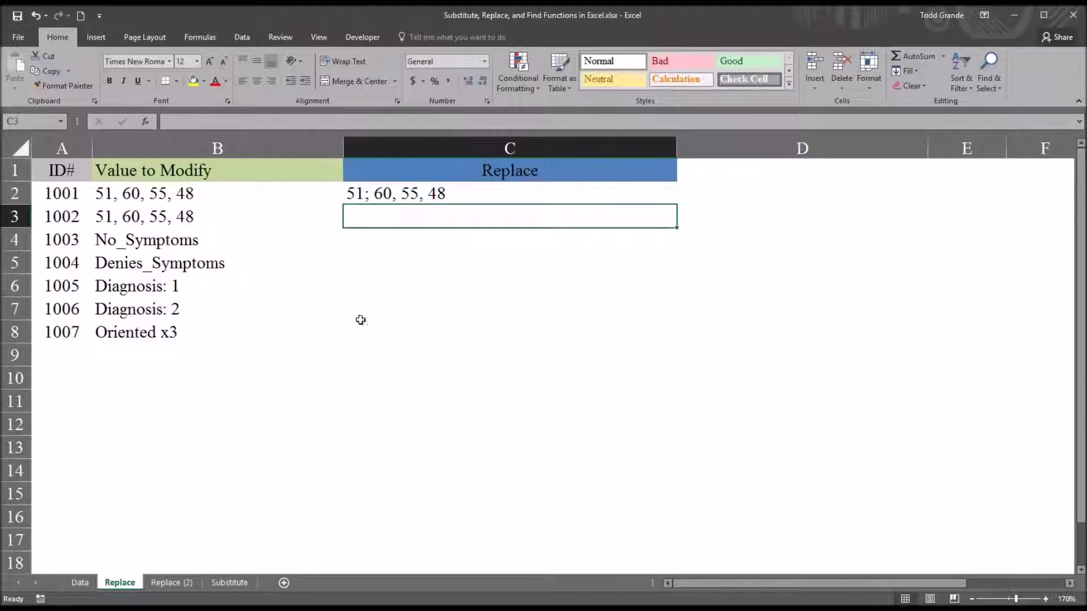
pyautogui.click(192, 217)
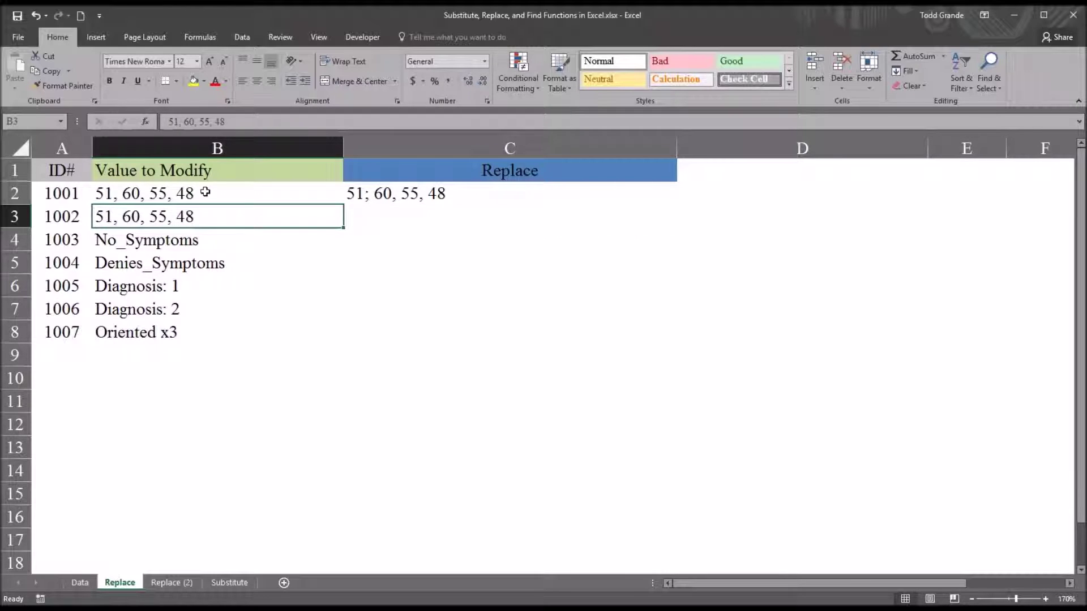
pyautogui.click(143, 195)
pyautogui.click(154, 215)
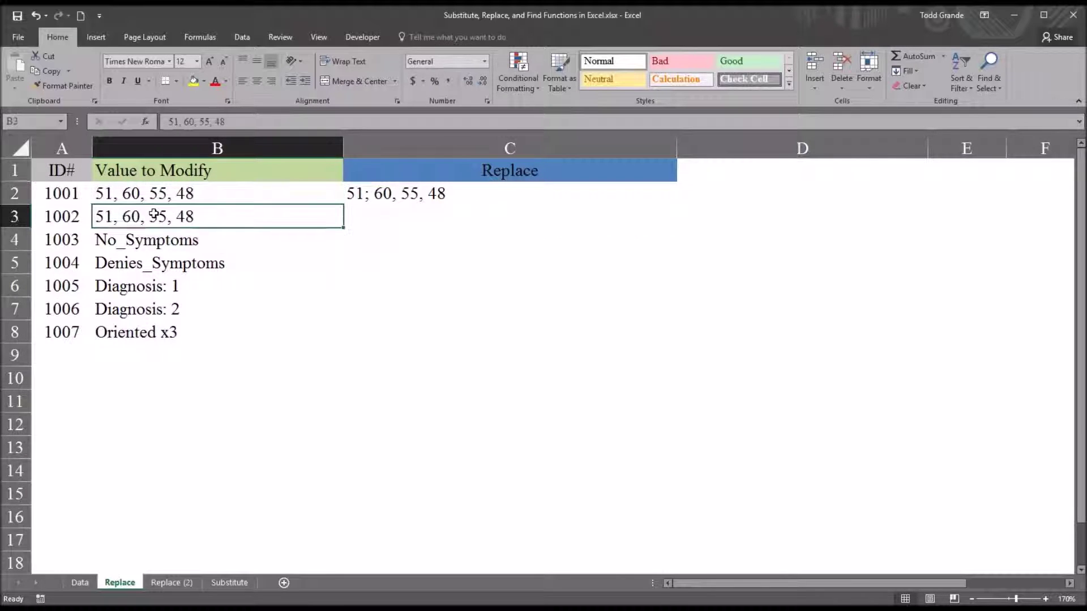
pyautogui.click(352, 217)
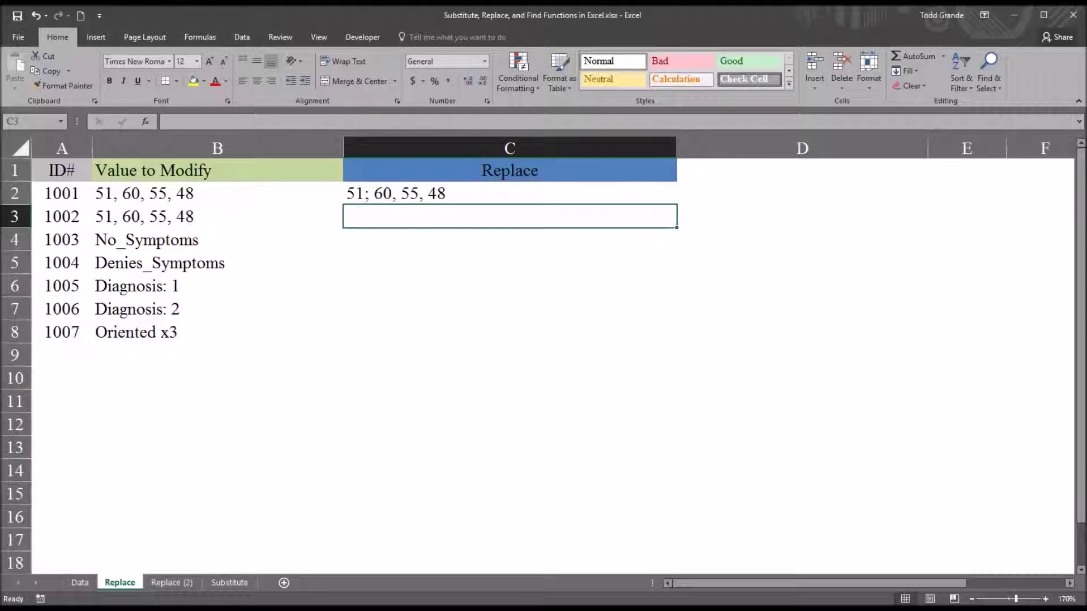
pyautogui.click(171, 222)
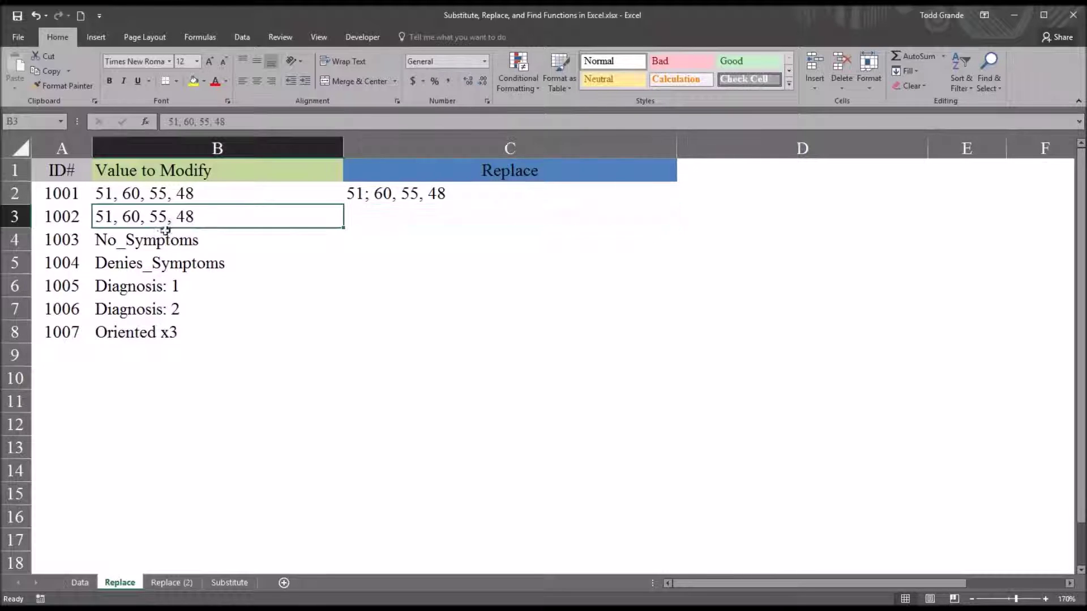
# Begin a formula in cell C3 with three nested REPLACE functions, =REPLACE(REPLACE(REPLACE(.
pyautogui.click(363, 221)
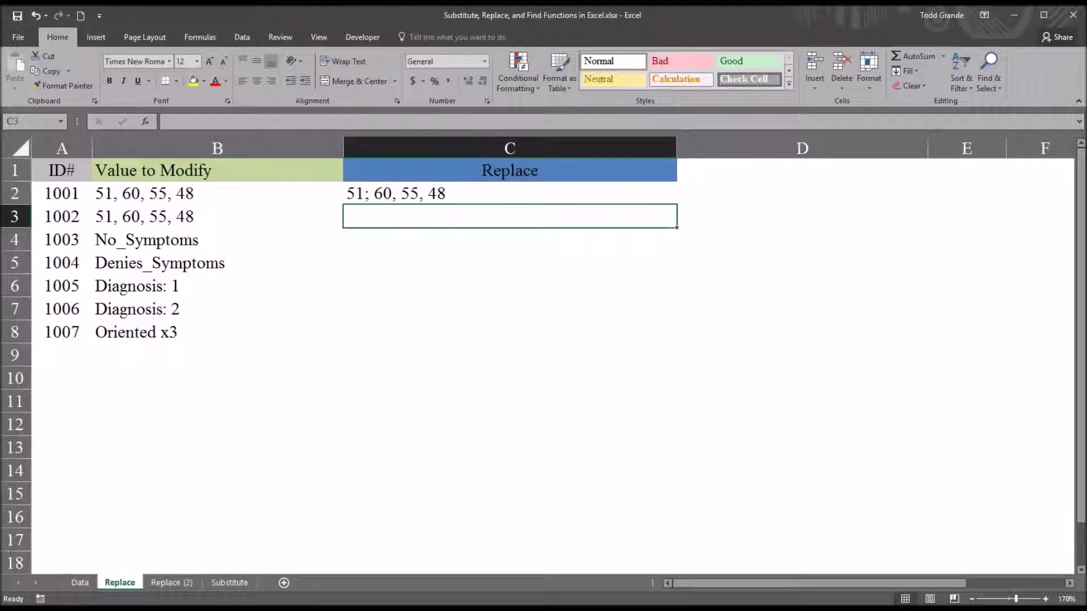
pyautogui.write('=re')
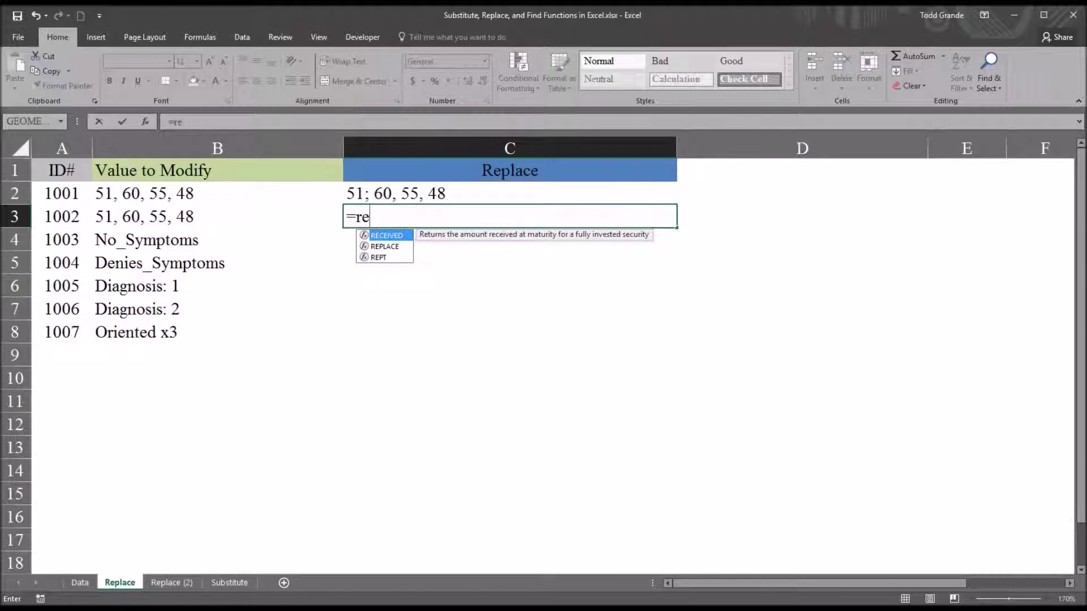
pyautogui.press('Down')
pyautogui.press('Tab')
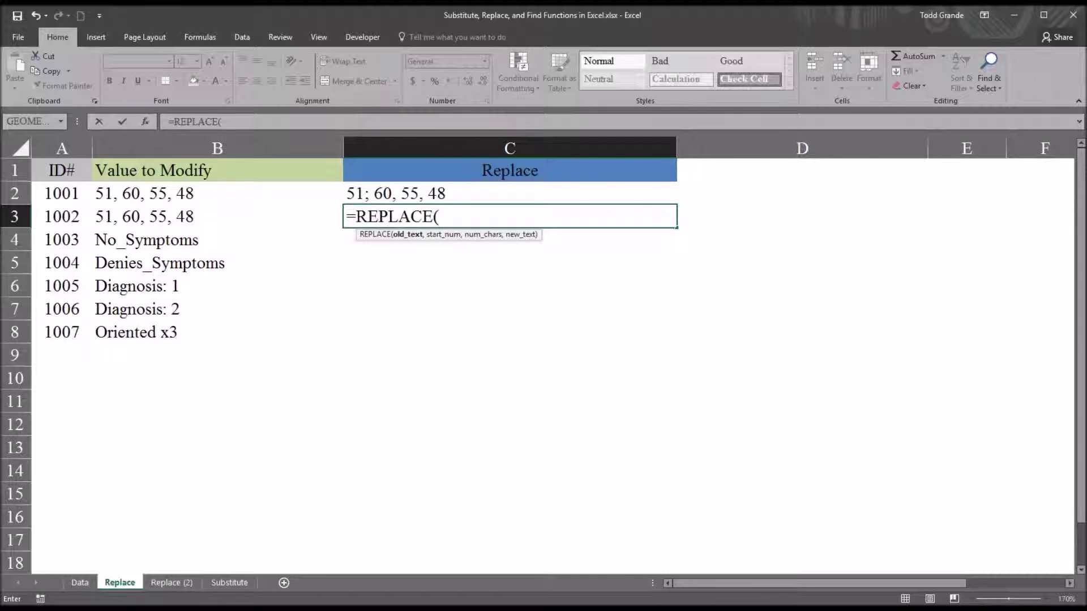
pyautogui.write('re')
pyautogui.press('Escape')
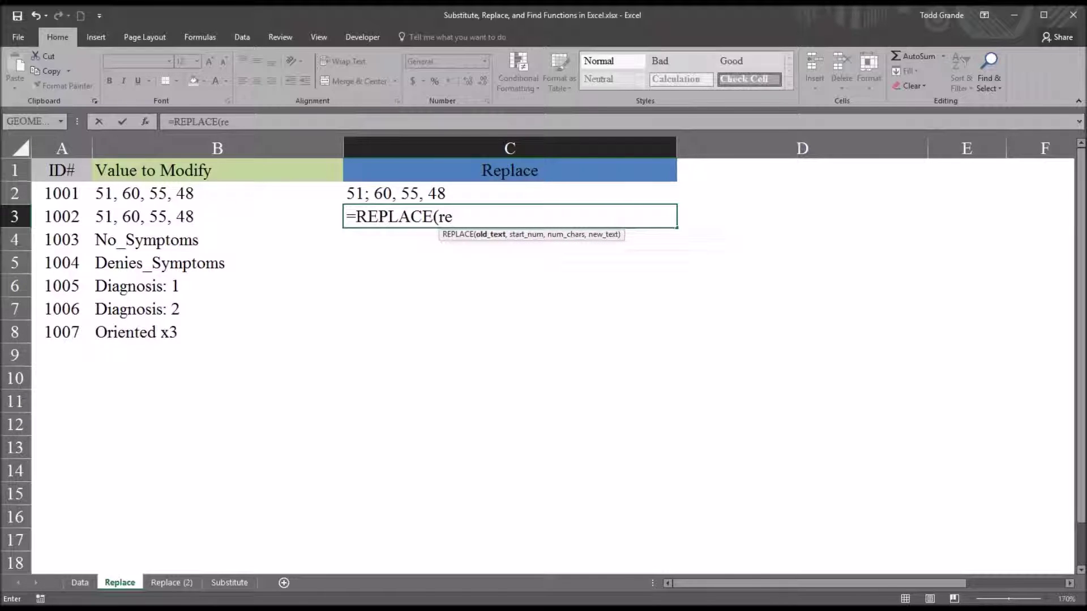
pyautogui.write('p')
pyautogui.press('Tab')
pyautogui.write('re')
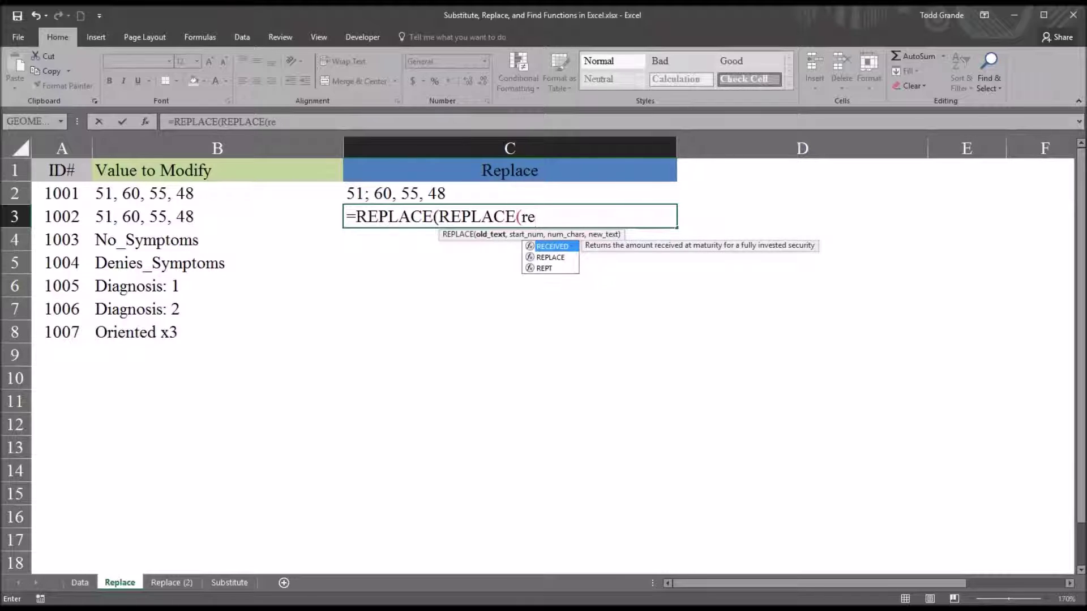
pyautogui.press('Down')
pyautogui.press('Tab')
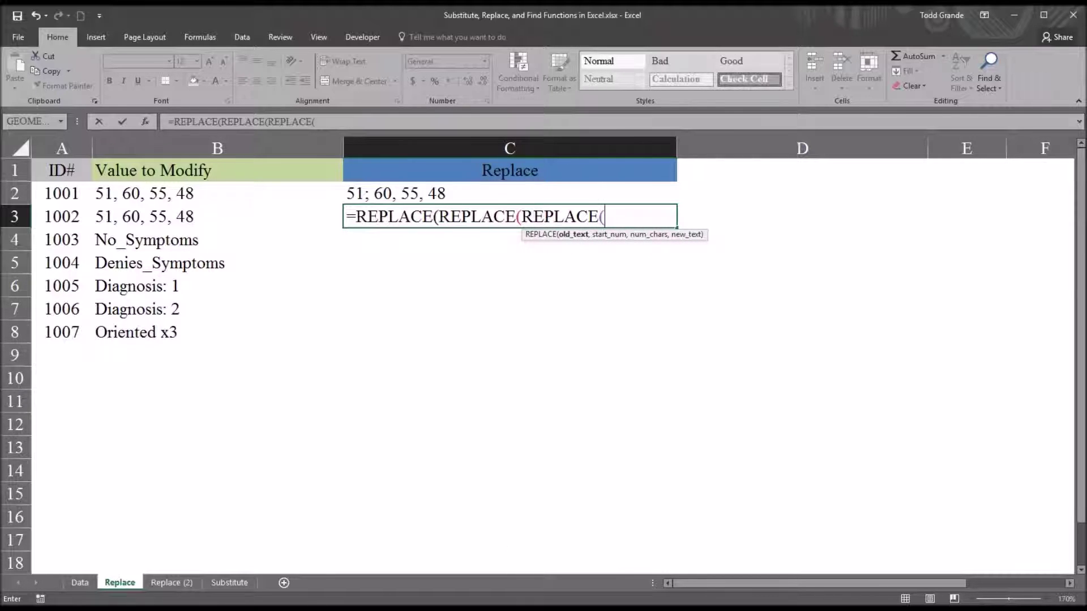
# Complete the innermost REPLACE in C3 with the arguments B3,3,1,";" and close its parenthesis.
pyautogui.click(242, 219)
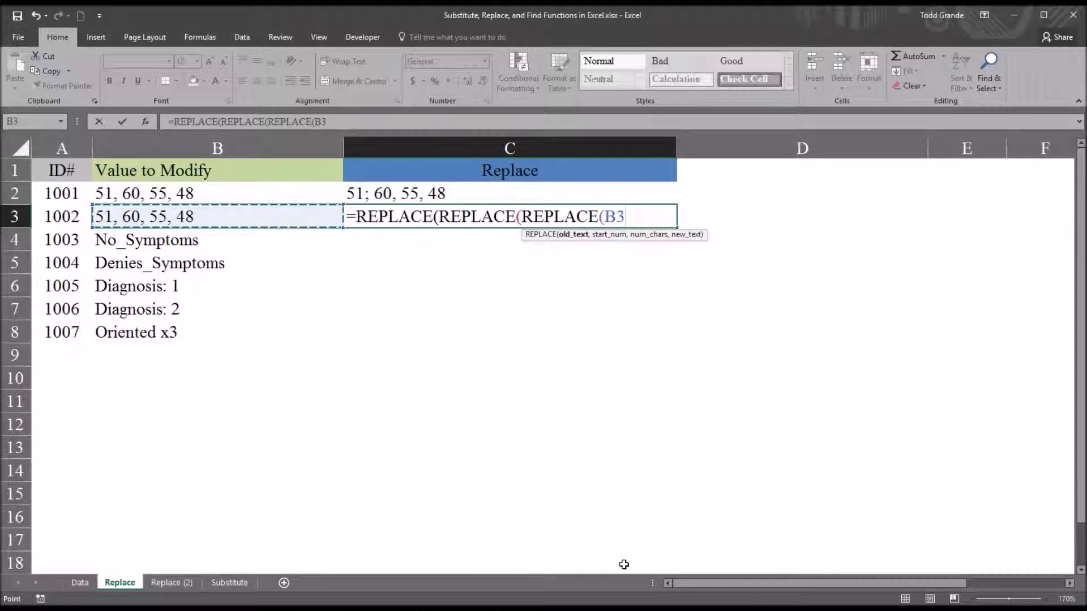
pyautogui.write(',3,')
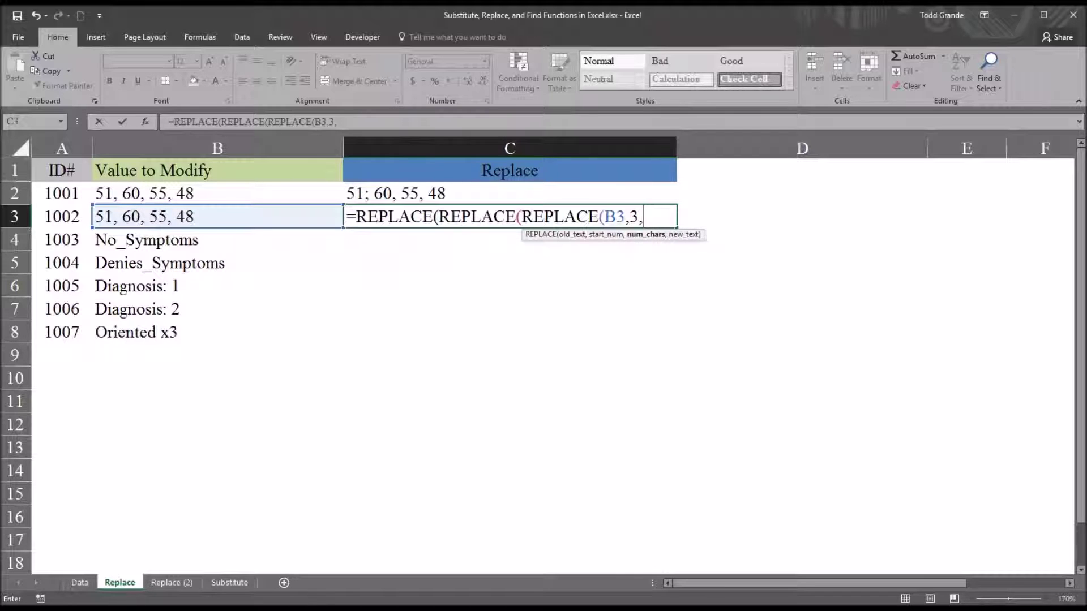
pyautogui.write('1')
pyautogui.write(',";')
pyautogui.press('F2')
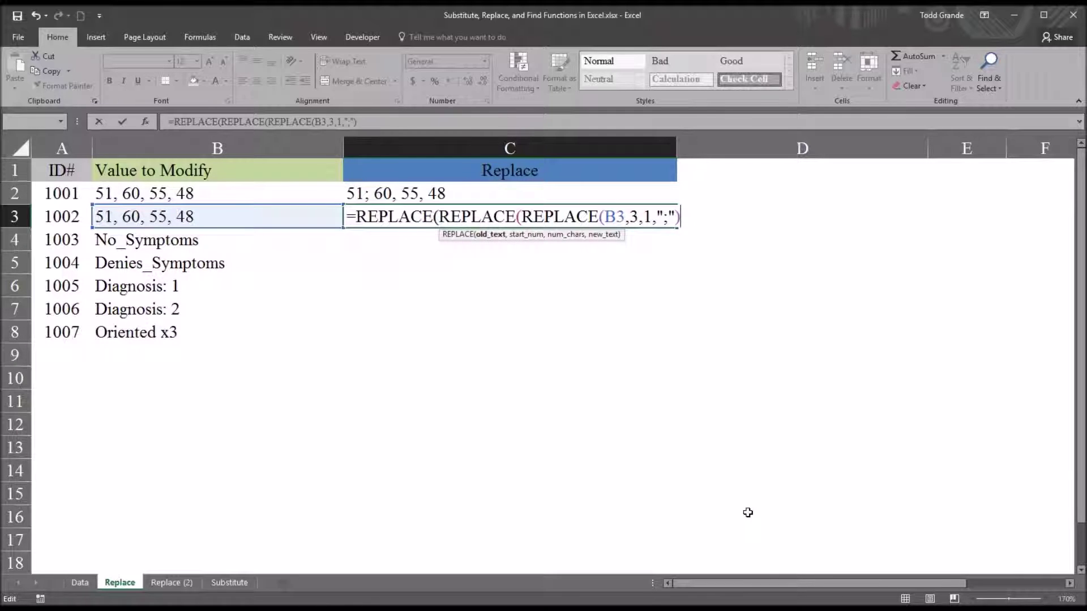
# Complete the middle REPLACE in C3 with the arguments 7,1,";" and close its parenthesis, followed by a comma.
pyautogui.write(',')
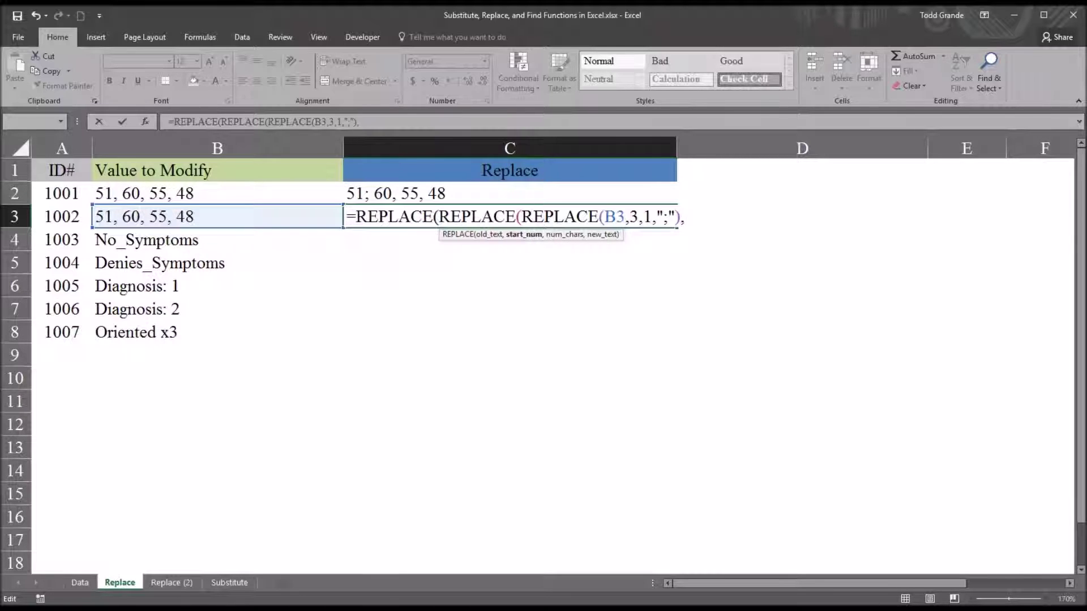
pyautogui.write('7,1')
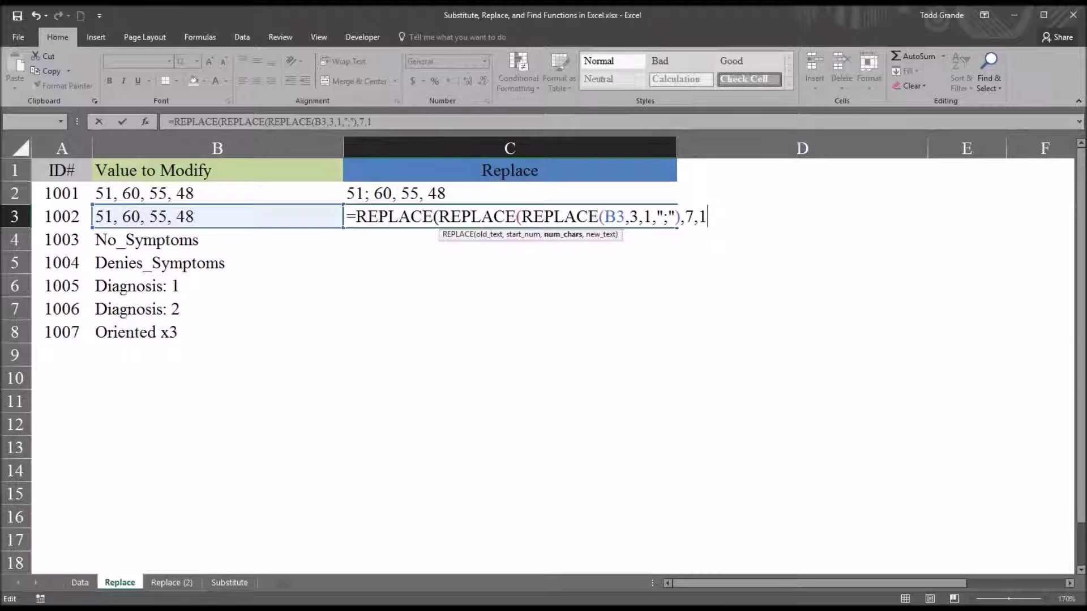
pyautogui.write(',";"')
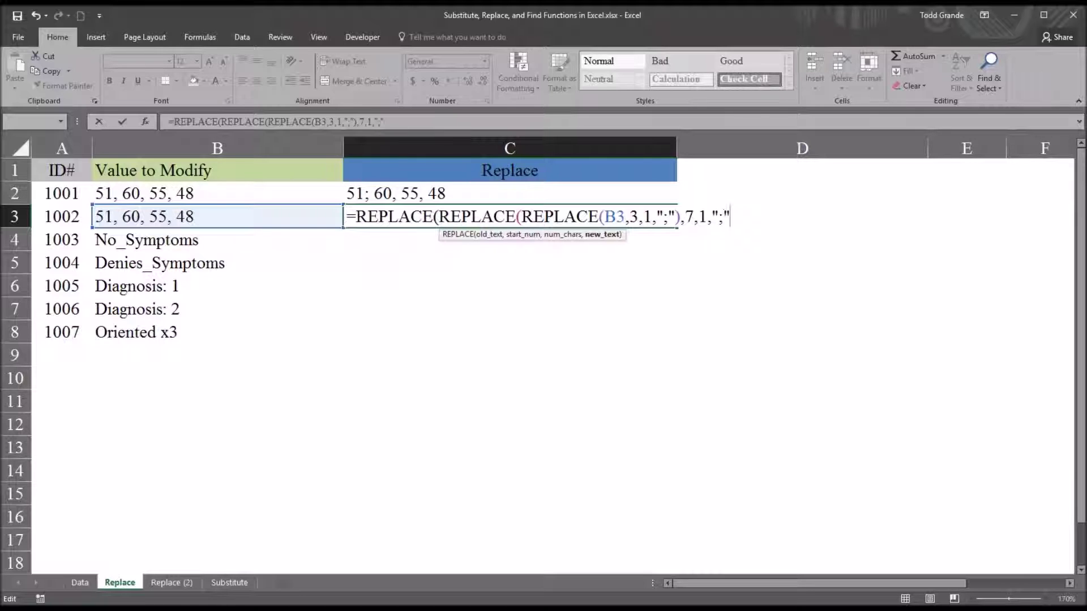
pyautogui.write('),')
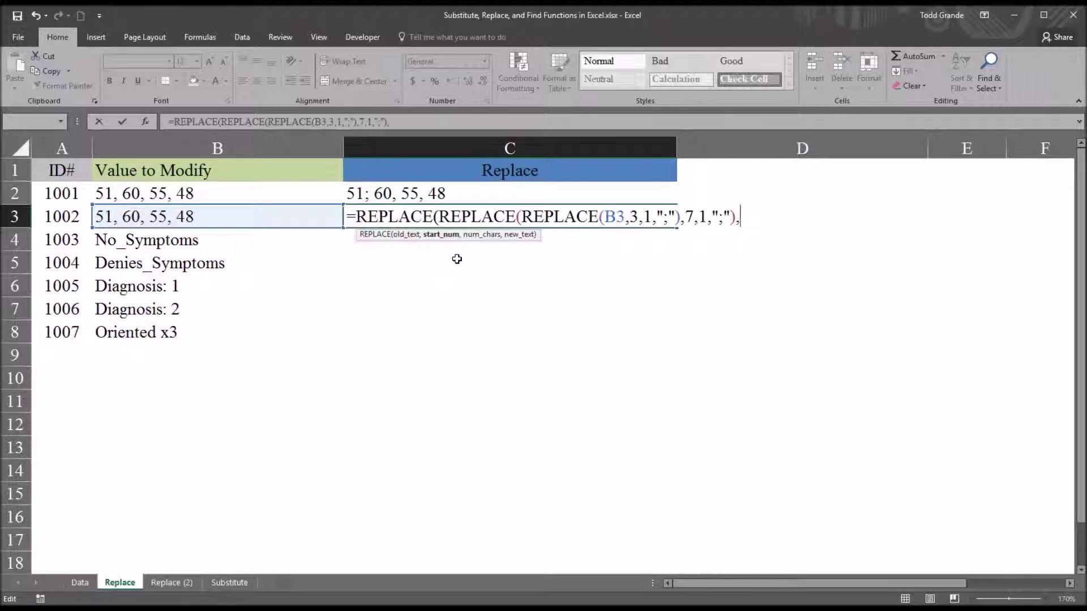
# Finish the outermost REPLACE in C3 with the arguments 11,1,";" and enter the formula.
pyautogui.write('11,1,')
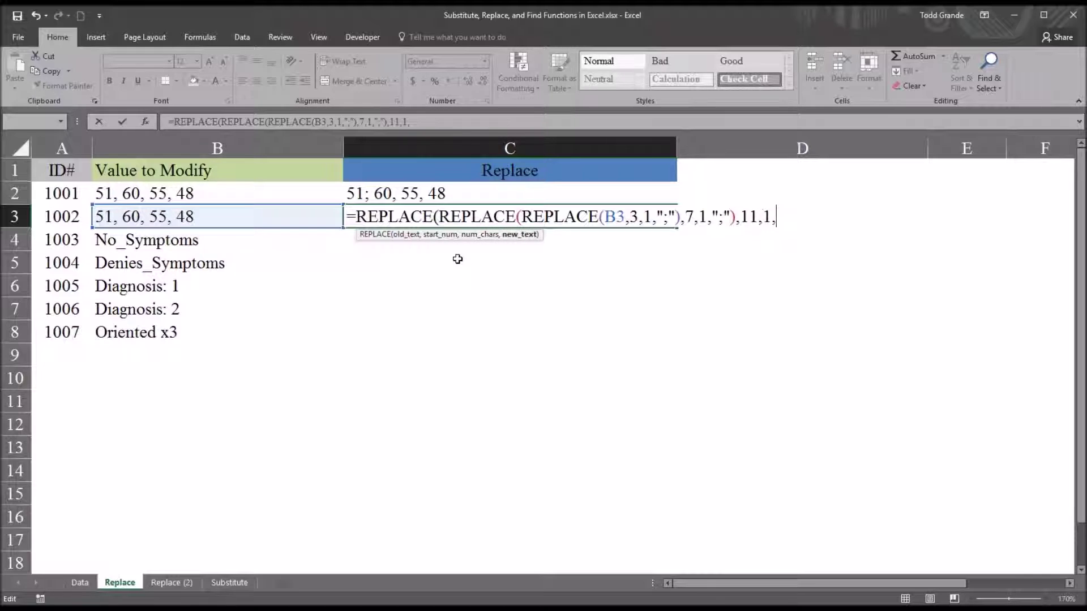
pyautogui.write('";")')
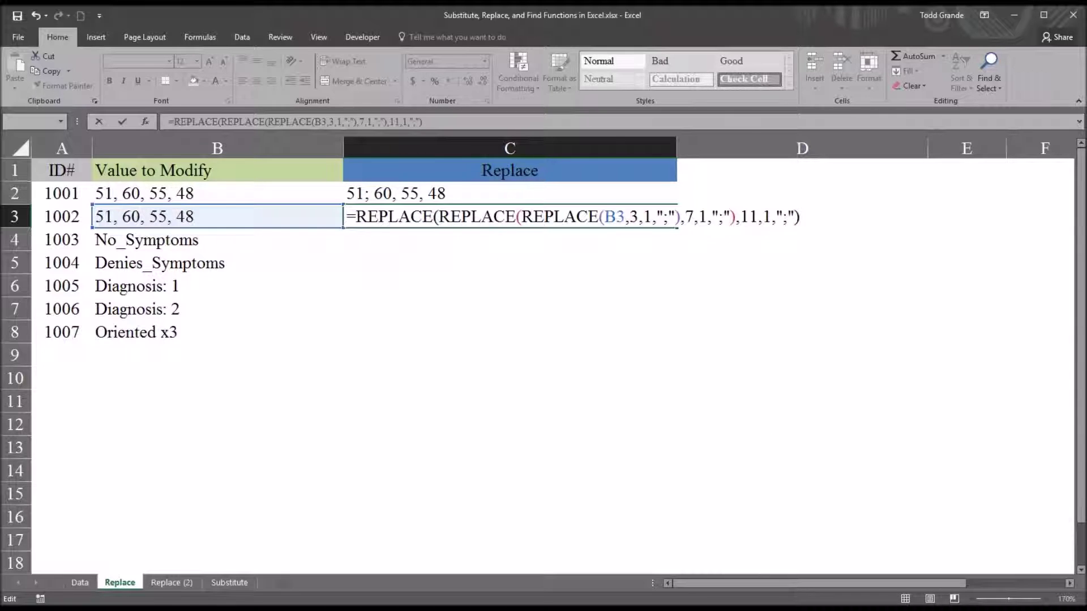
pyautogui.press('Return')
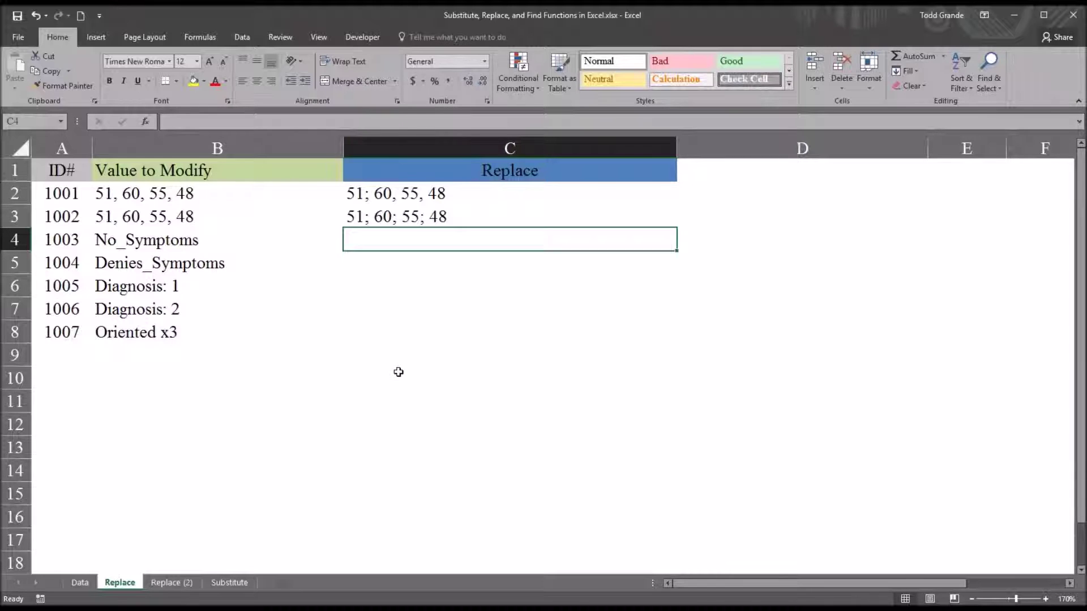
# Enter the formula =REPLACE(B4,3,1," ") in cell C4 to swap the underscore in No_Symptoms for a space.
pyautogui.click(207, 248)
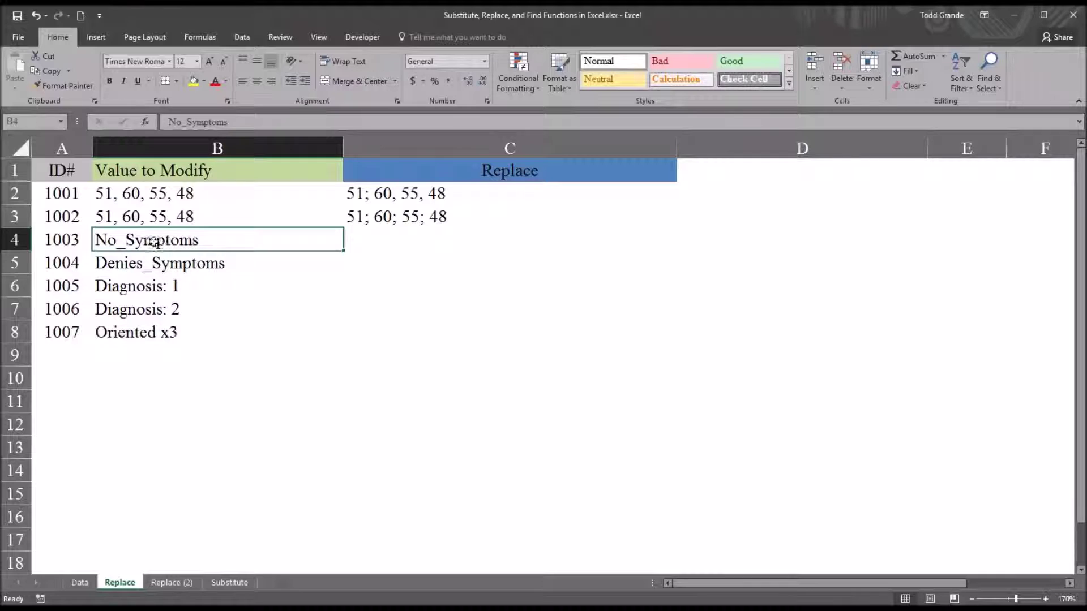
pyautogui.click(372, 239)
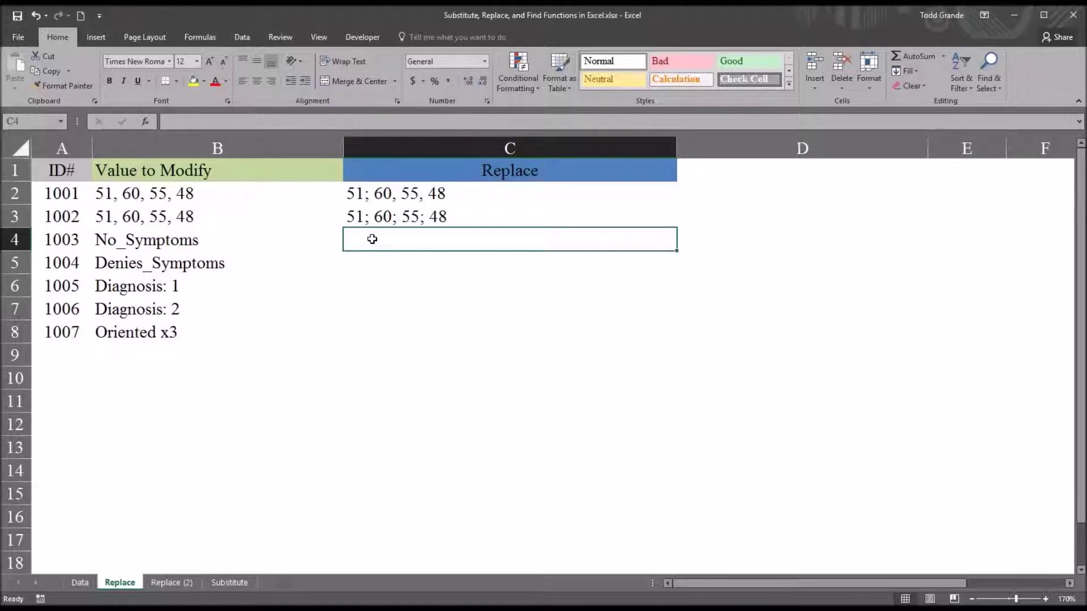
pyautogui.write('=')
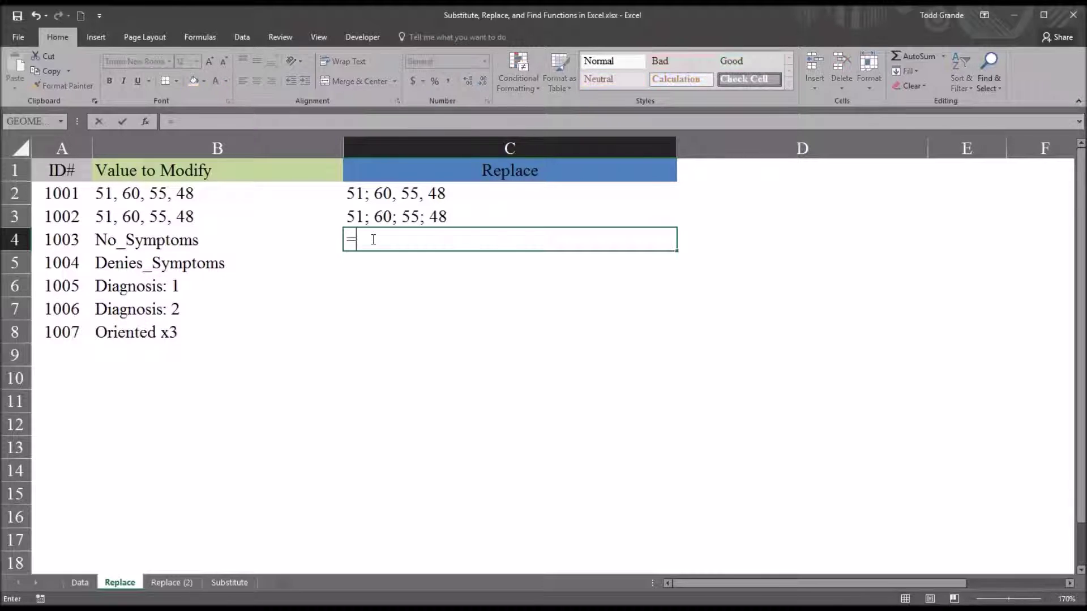
pyautogui.write('re')
pyautogui.press('Tab')
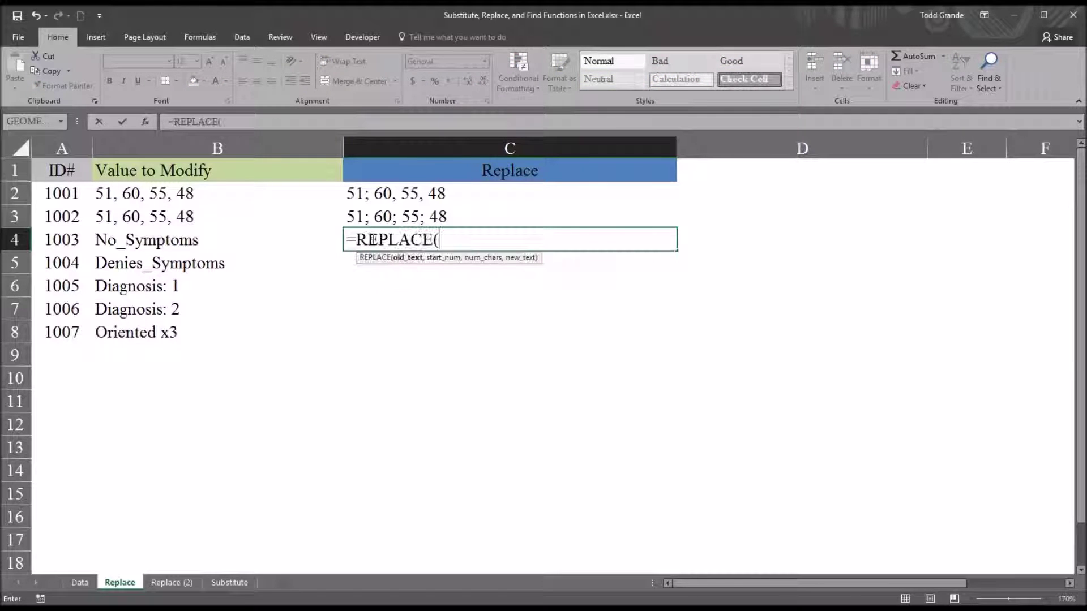
pyautogui.click(190, 240)
pyautogui.write(',')
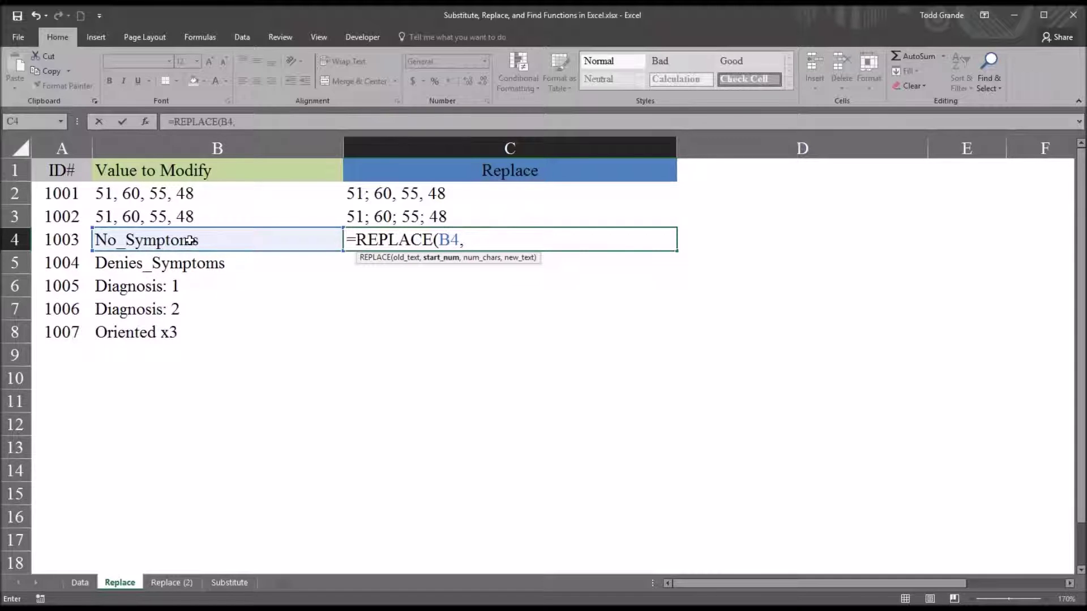
pyautogui.write('3,')
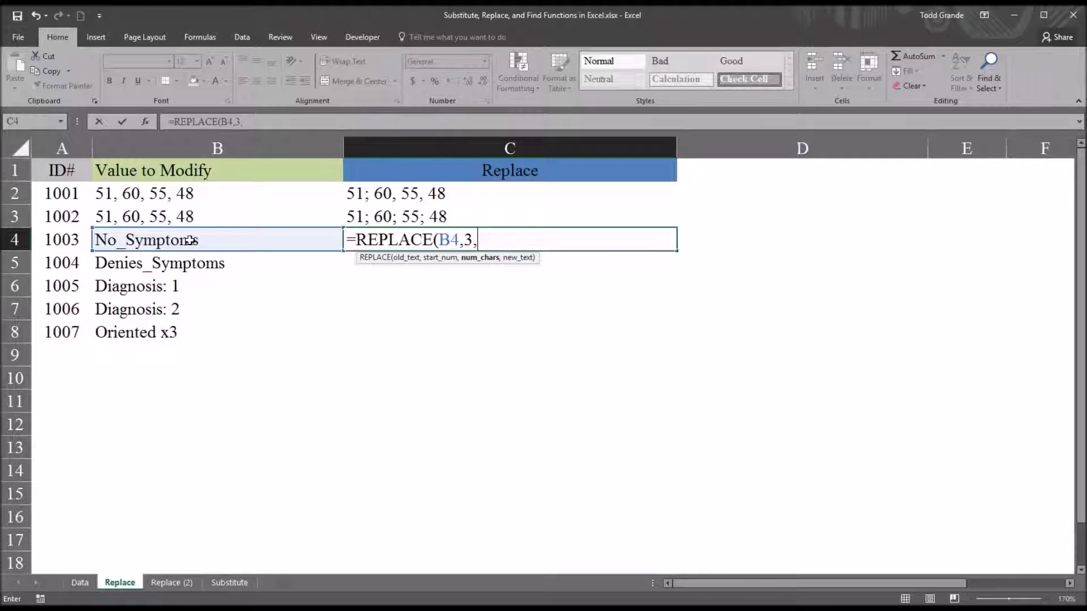
pyautogui.write('1," "')
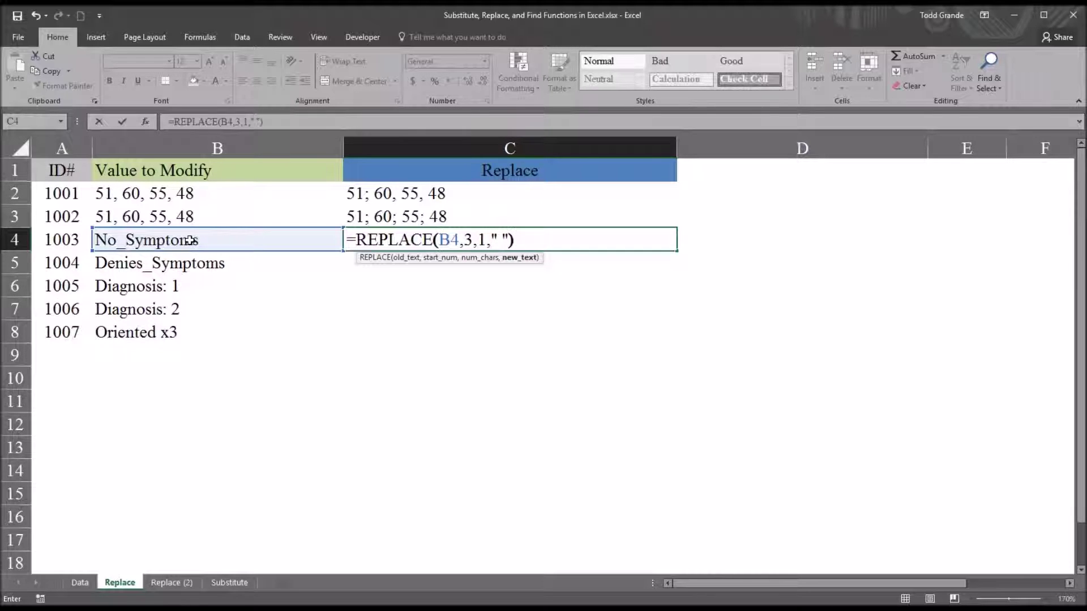
pyautogui.write(')')
pyautogui.press('Return')
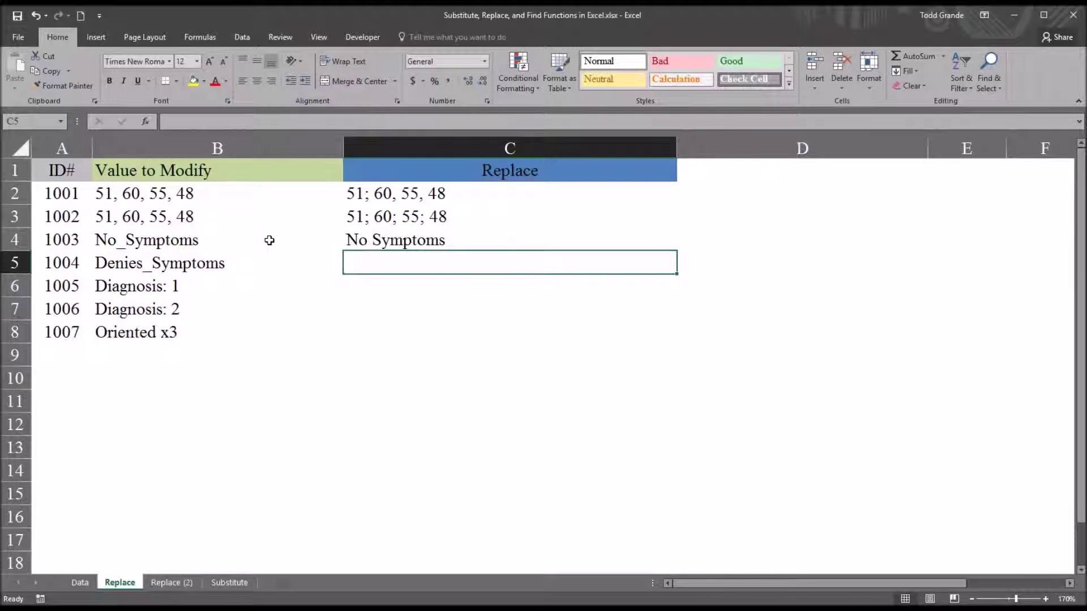
# Compare the entry in B4 with its result and formula in C4, and check the underscore's position in B4 against B5.
pyautogui.click(243, 243)
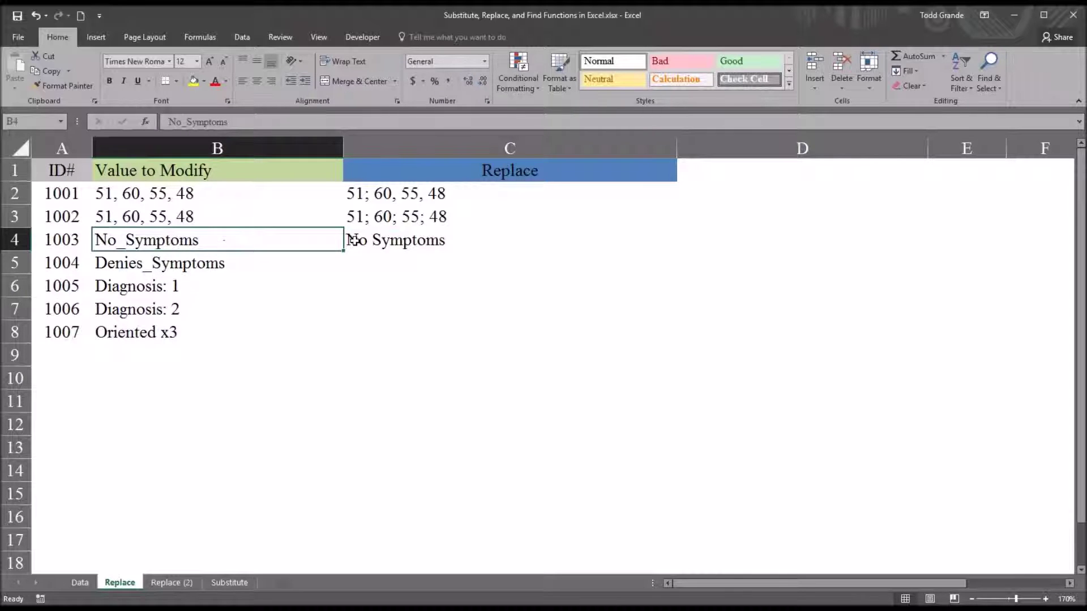
pyautogui.click(376, 241)
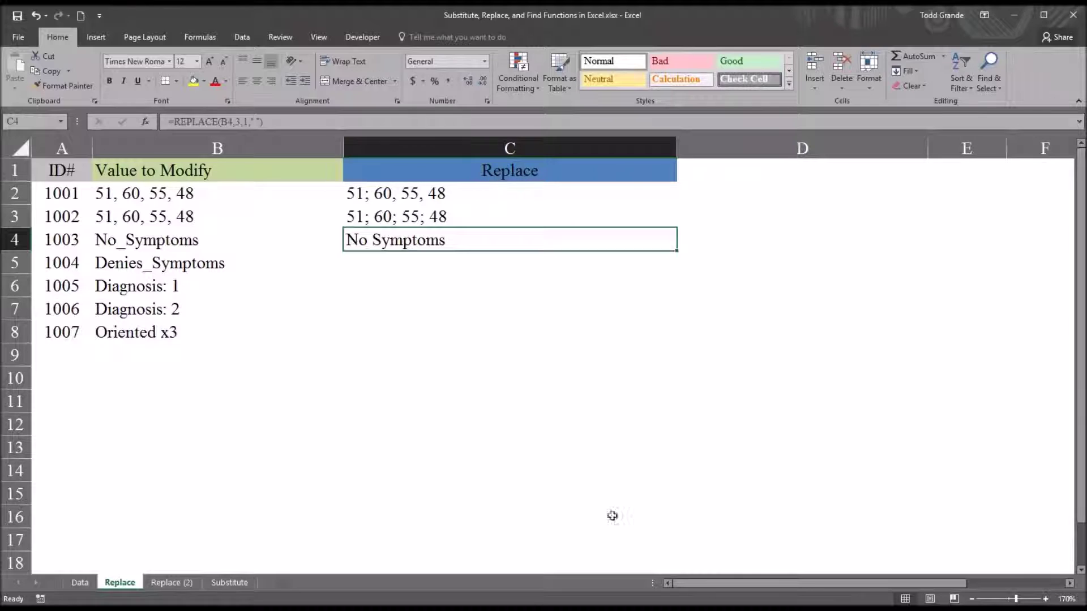
pyautogui.click(223, 249)
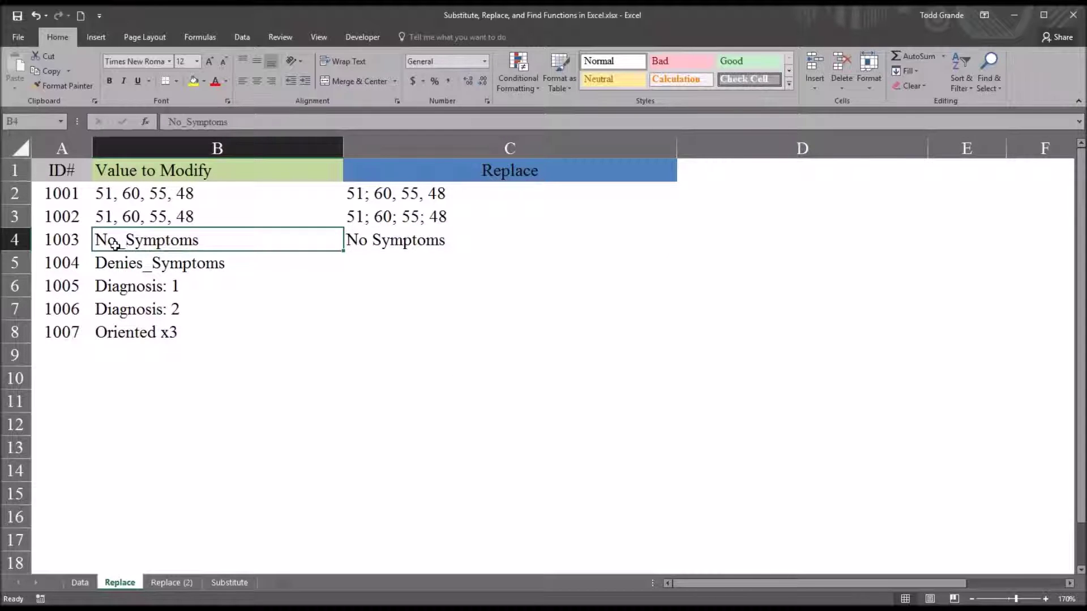
pyautogui.click(170, 263)
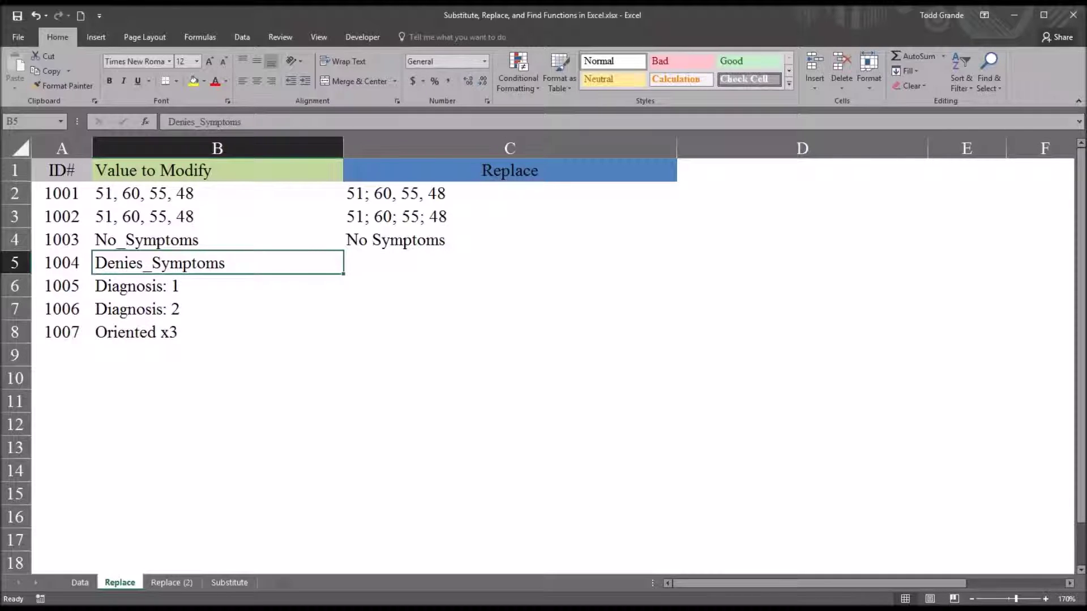
pyautogui.click(218, 245)
pyautogui.click(219, 261)
pyautogui.click(208, 243)
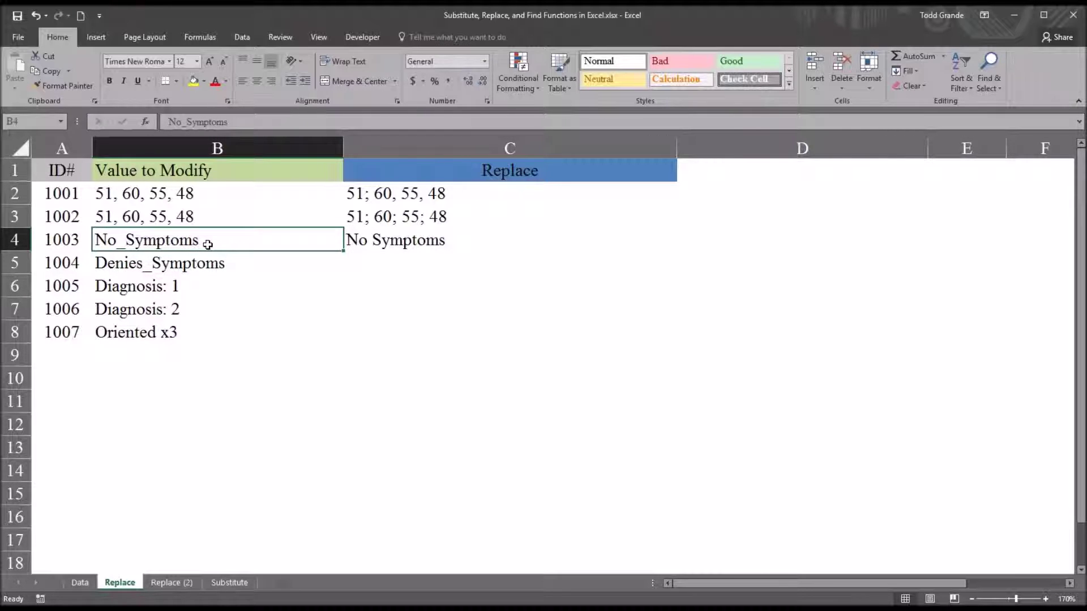
pyautogui.moveTo(208, 243); pyautogui.dragTo(207, 259)
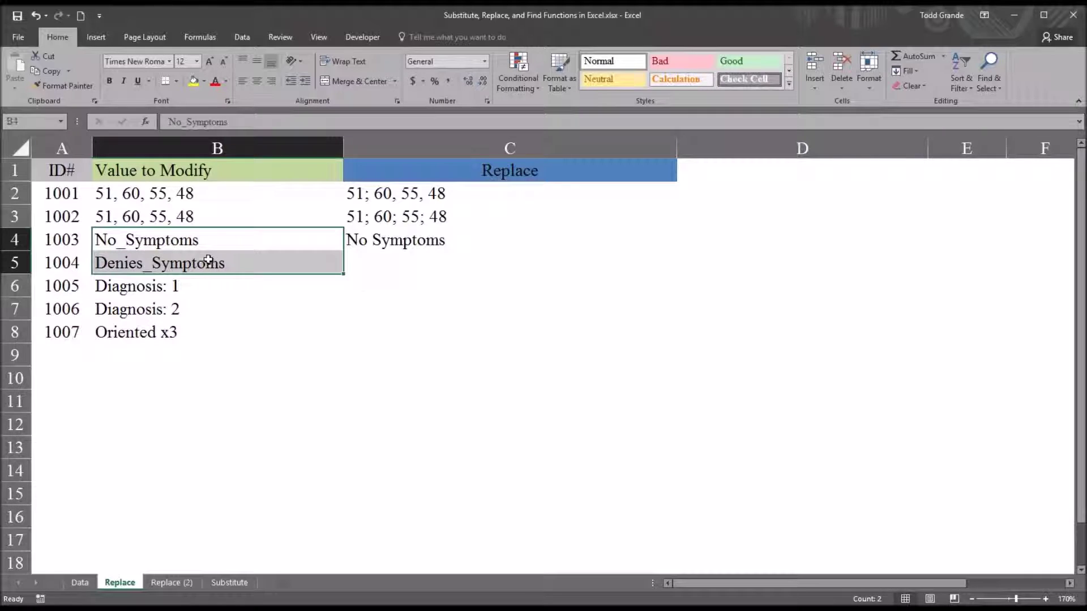
pyautogui.click(219, 239)
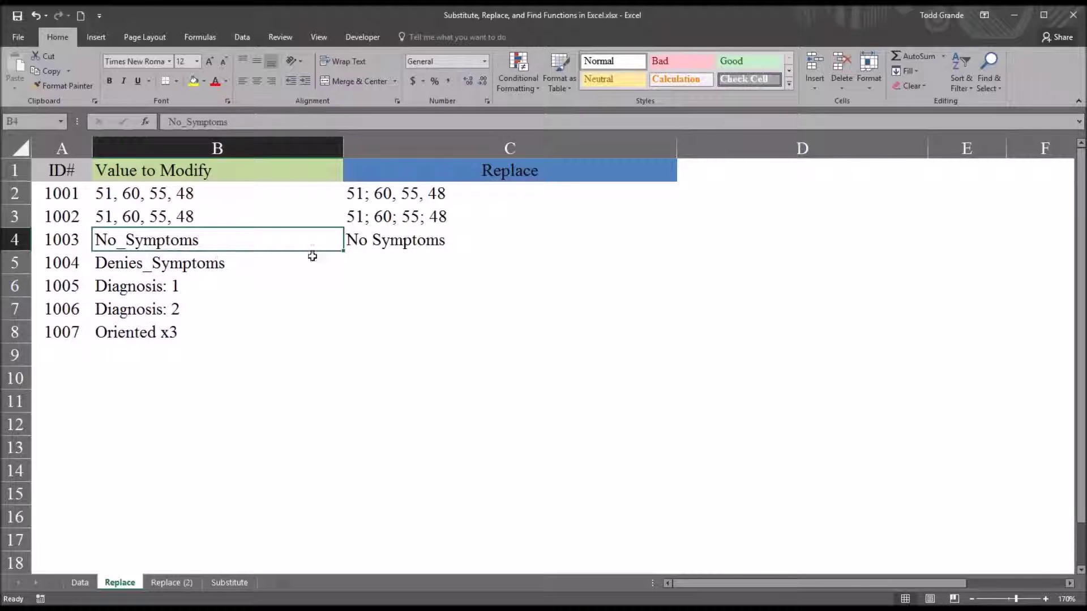
pyautogui.click(369, 247)
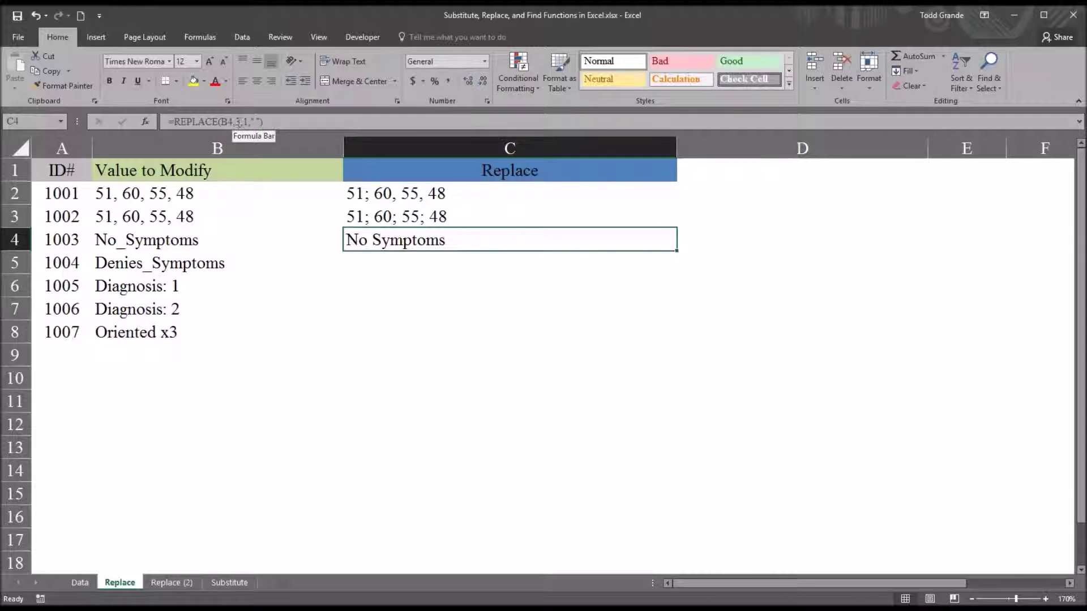
# Begin a REPLACE formula in cell C5 with B5 as the old text, =REPLACE(B5,.
pyautogui.click(204, 265)
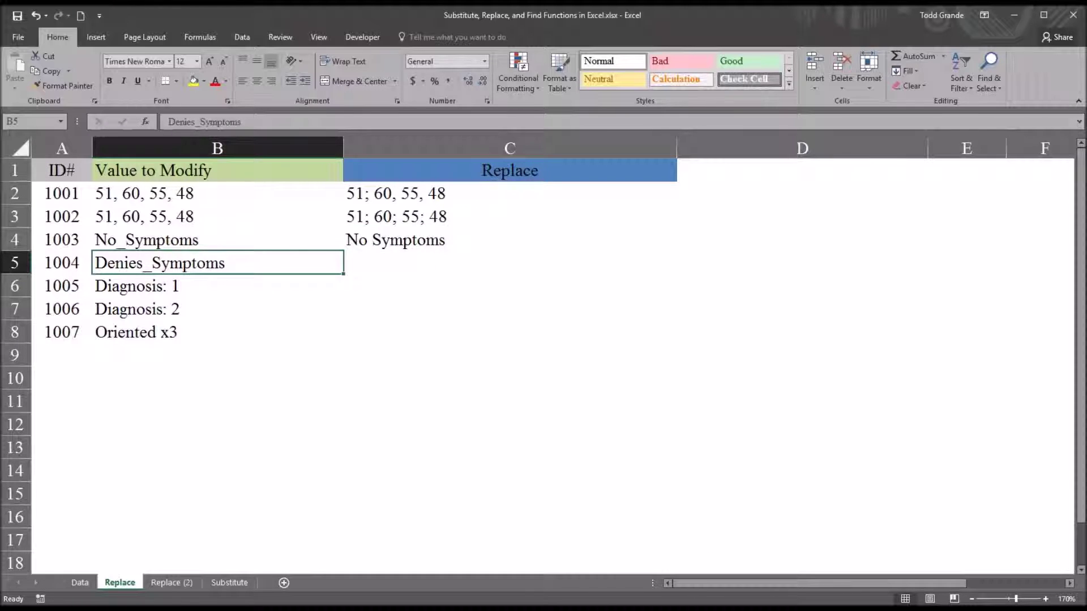
pyautogui.click(378, 267)
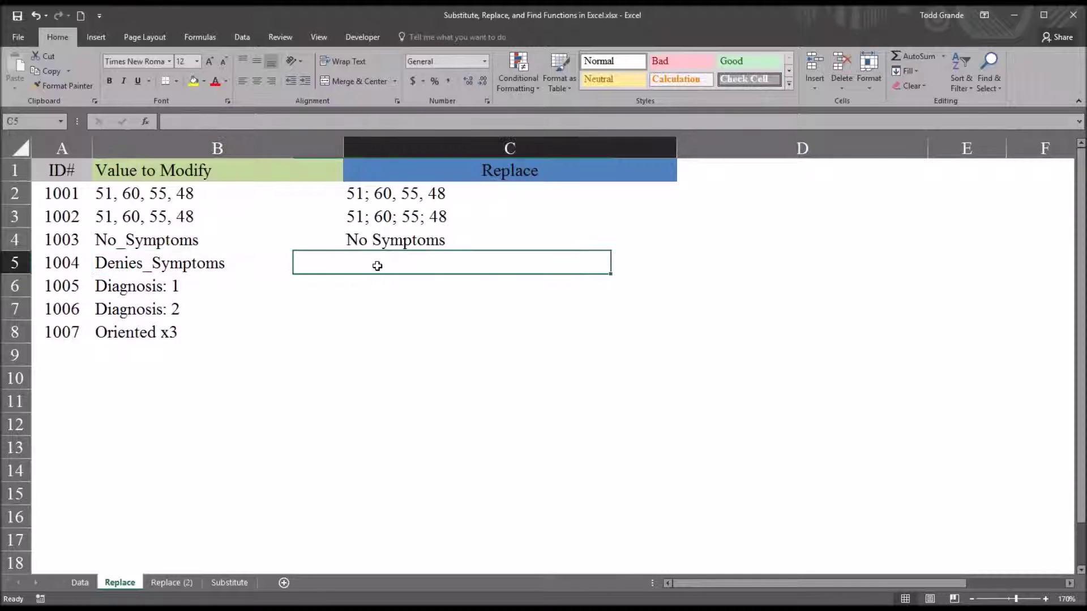
pyautogui.write('=rep')
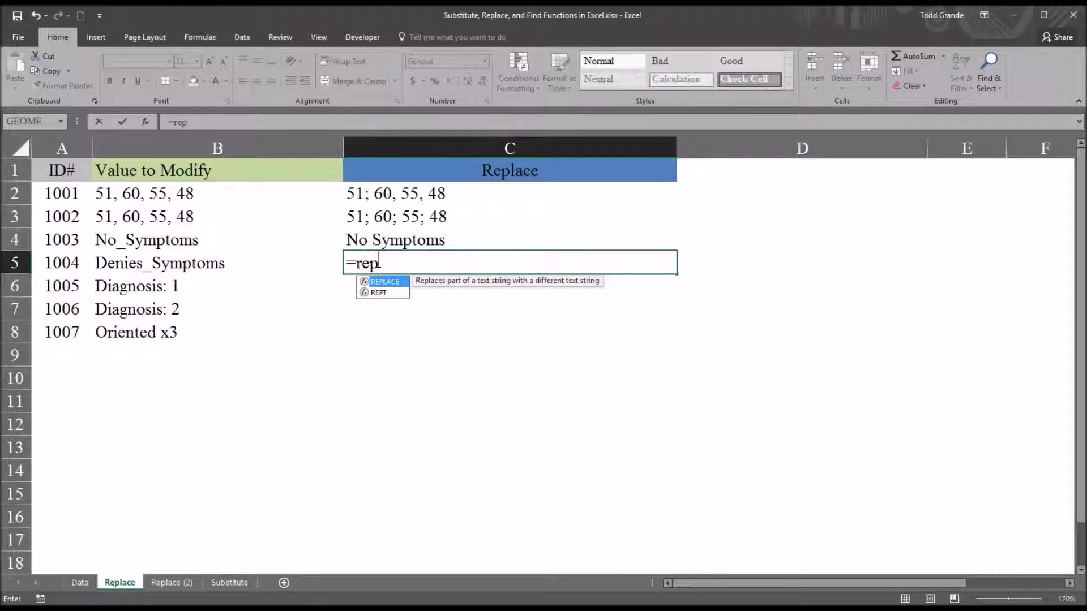
pyautogui.press('Tab')
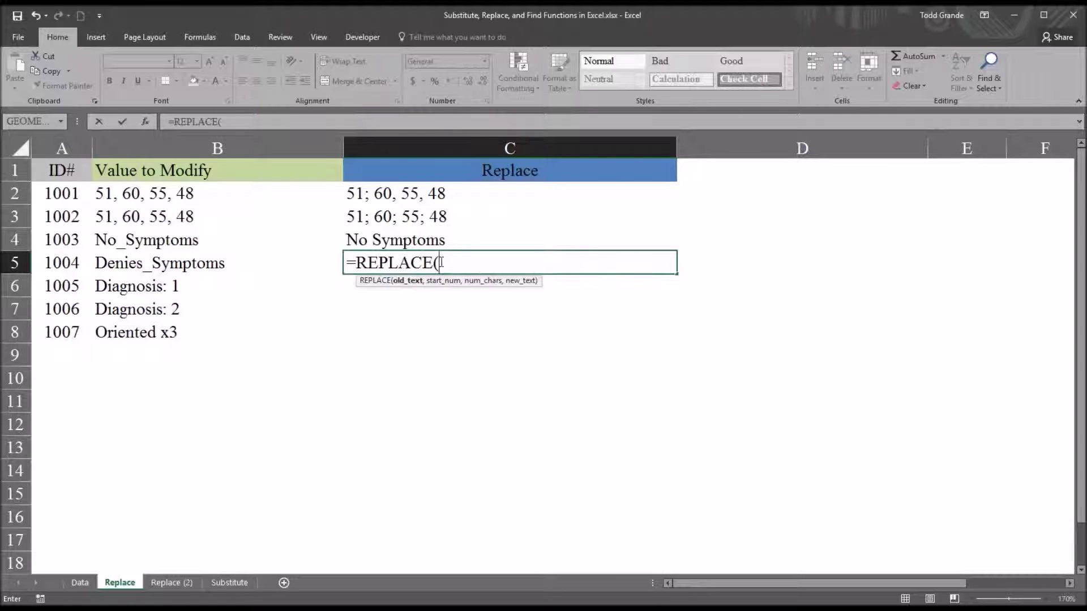
pyautogui.click(178, 266)
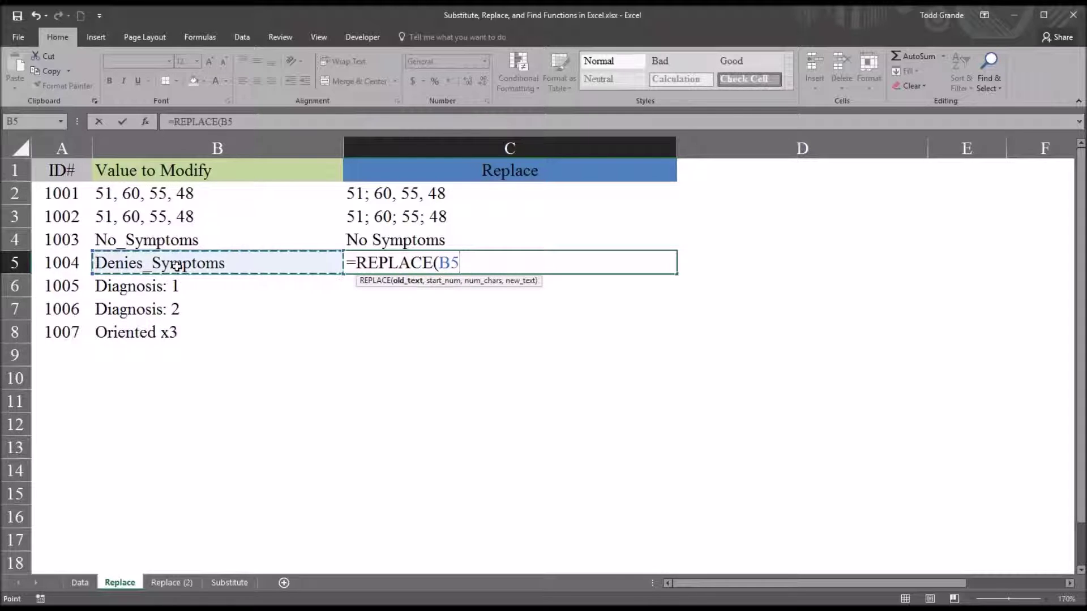
pyautogui.write(',')
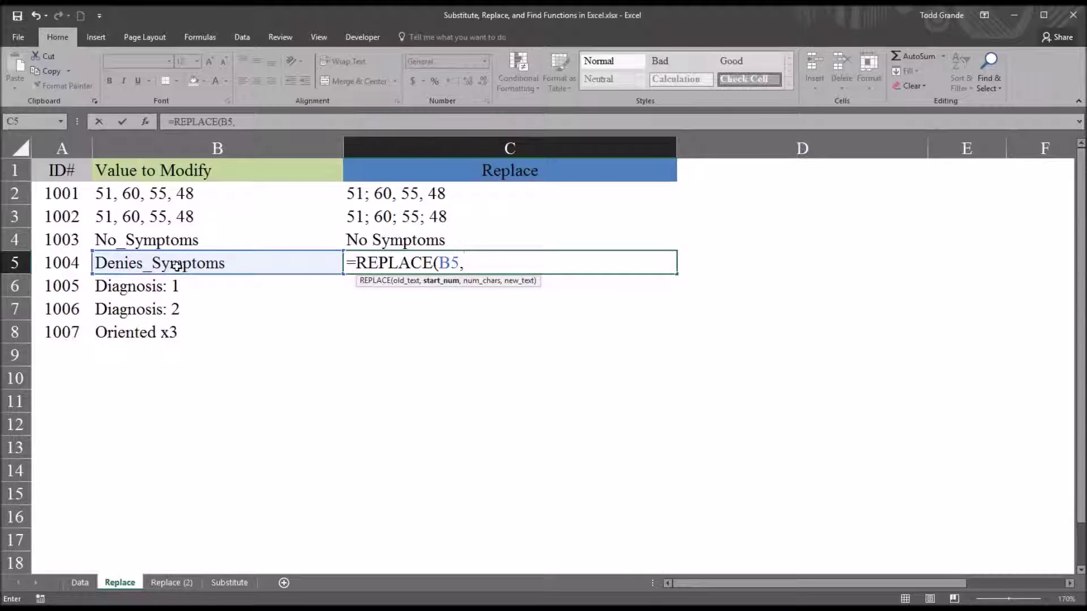
# Add FIND("_",B5) as the start position of the REPLACE formula in C5, followed by a comma.
pyautogui.write('find')
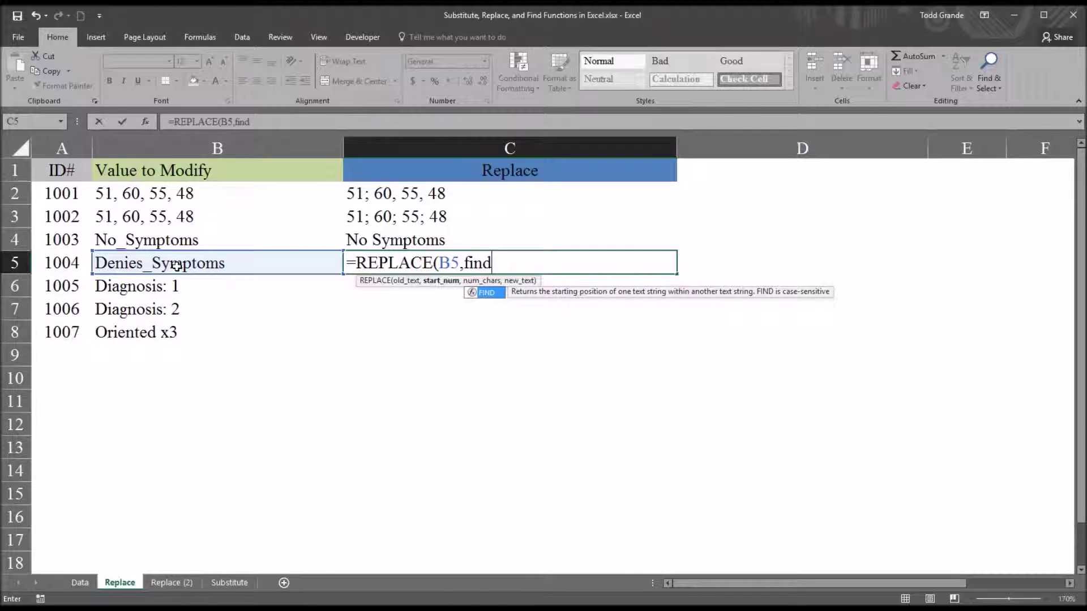
pyautogui.write('(')
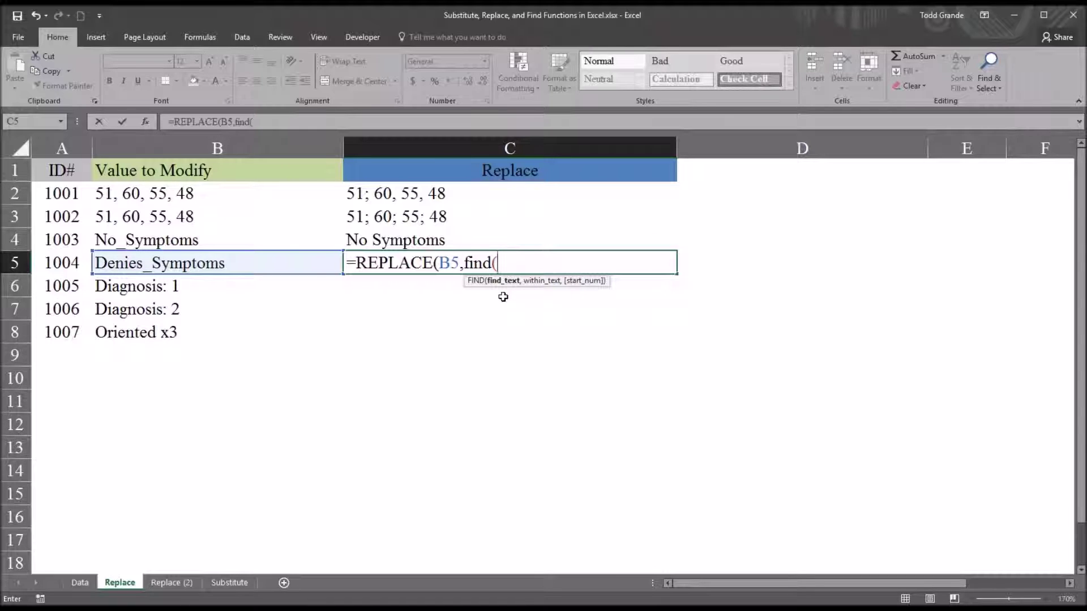
pyautogui.write('_",')
pyautogui.click(259, 263)
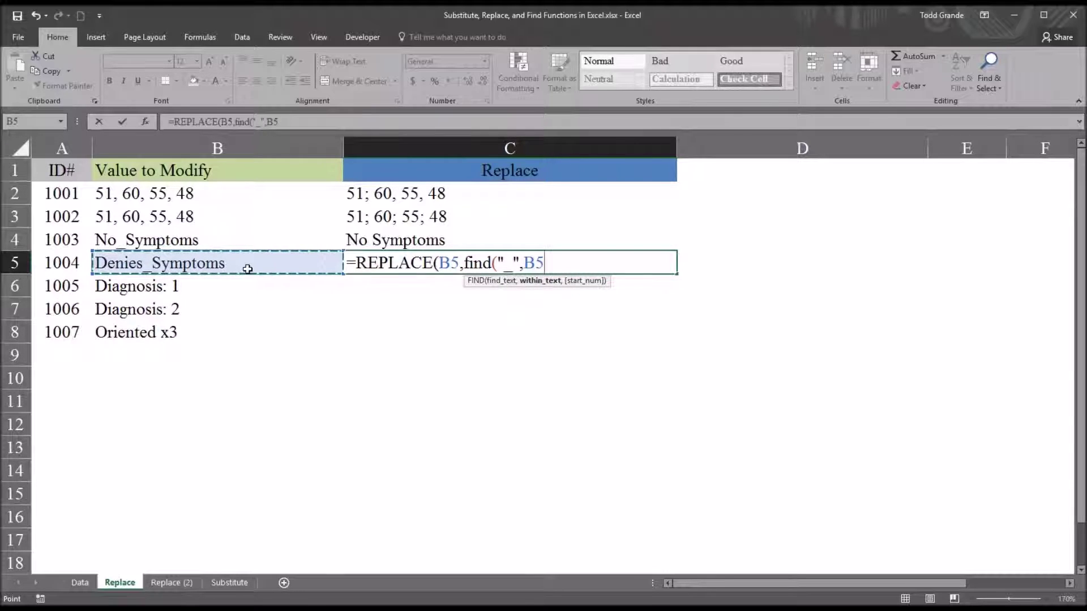
pyautogui.write('),')
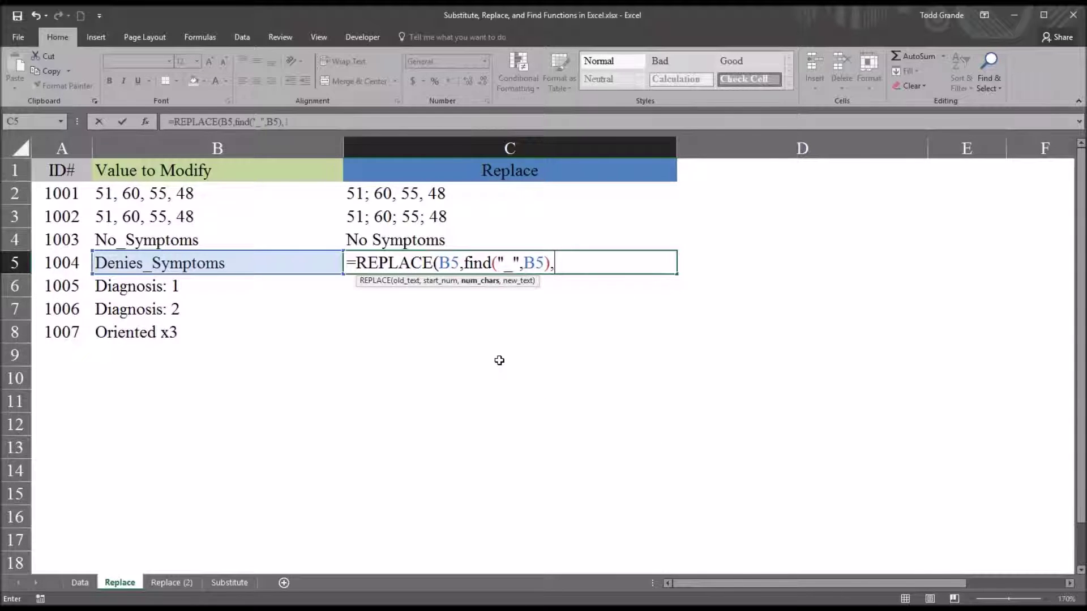
# Finish the REPLACE formula in C5 with 1 character and a space as the new text, and reselect C5 to review it.
pyautogui.write('1," ")')
pyautogui.press('Return')
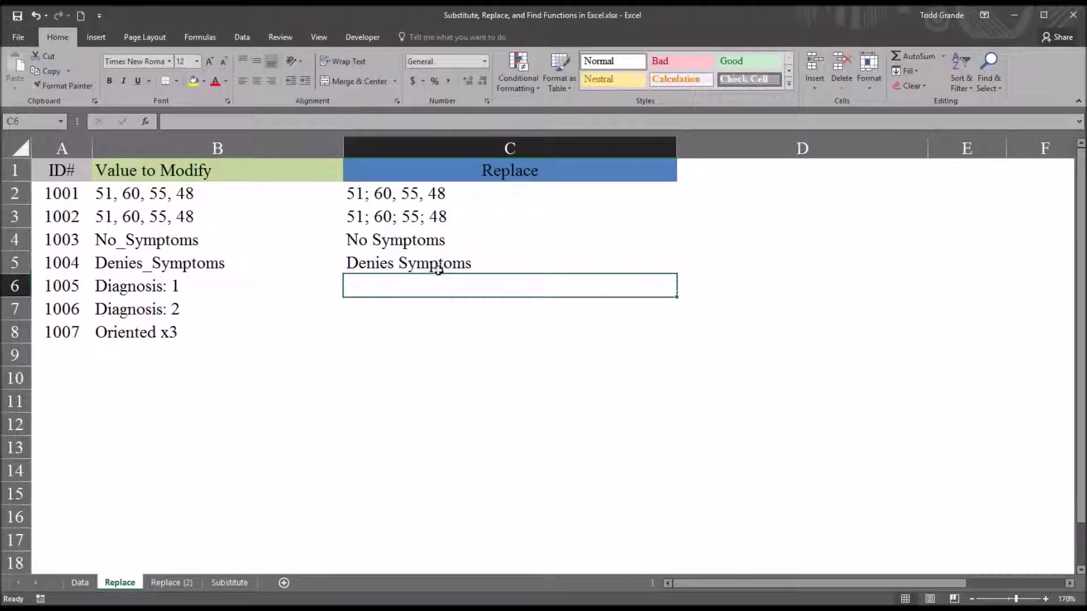
pyautogui.click(433, 265)
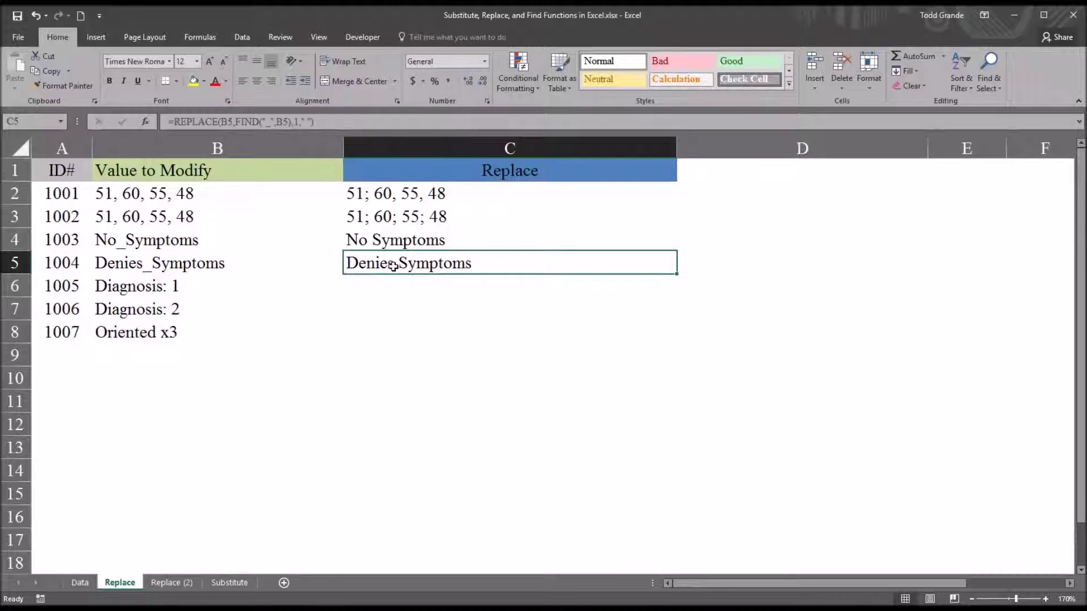
# Compare the underscore entries in B4 and B5 with the formula in C5, and examine the diagnosis entries in B6 and B7.
pyautogui.click(200, 264)
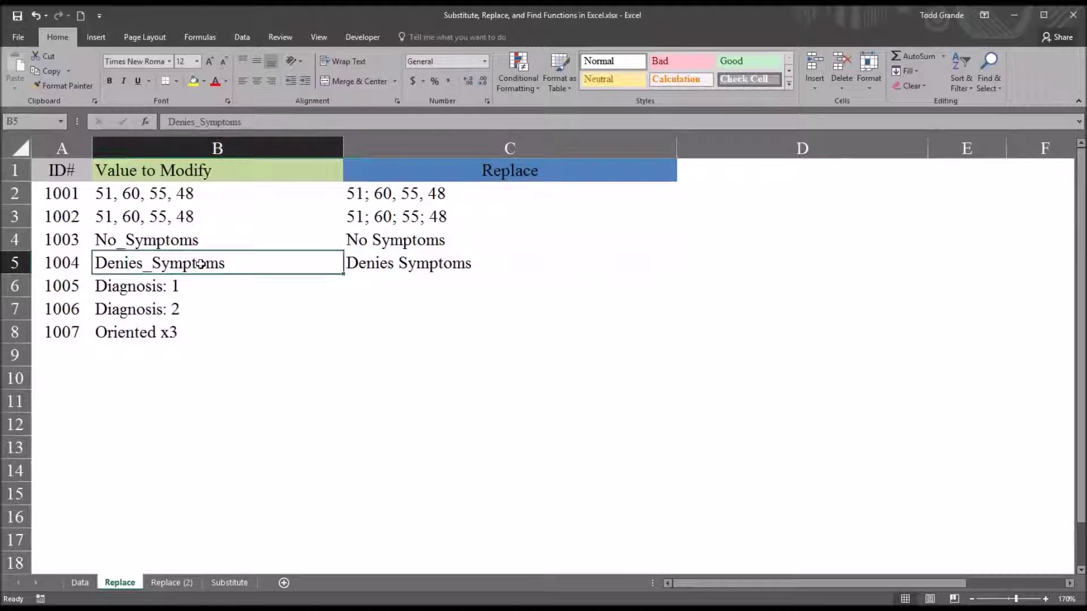
pyautogui.click(175, 245)
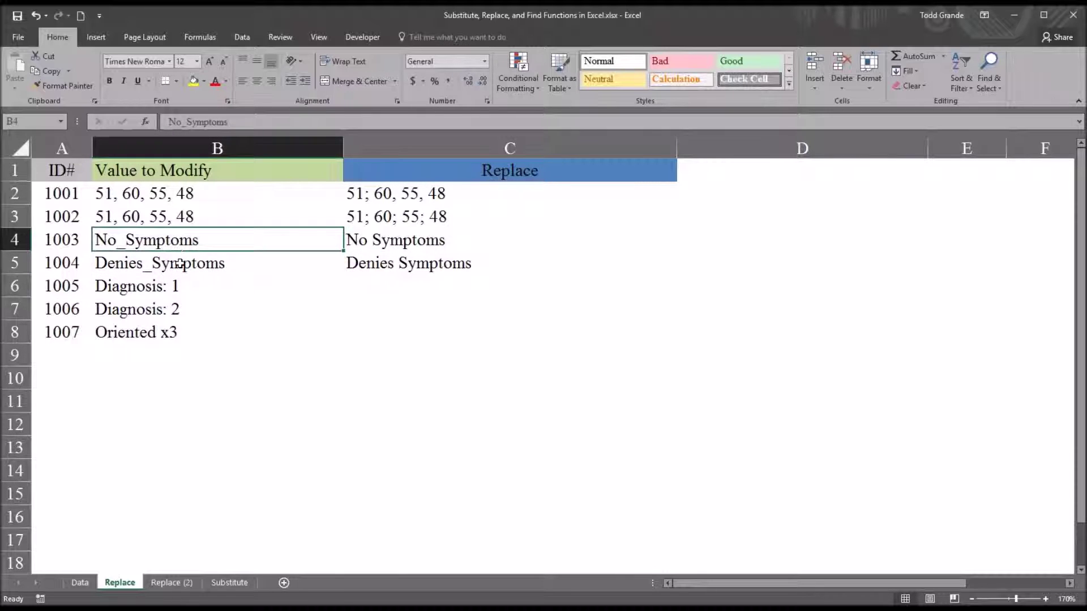
pyautogui.click(165, 262)
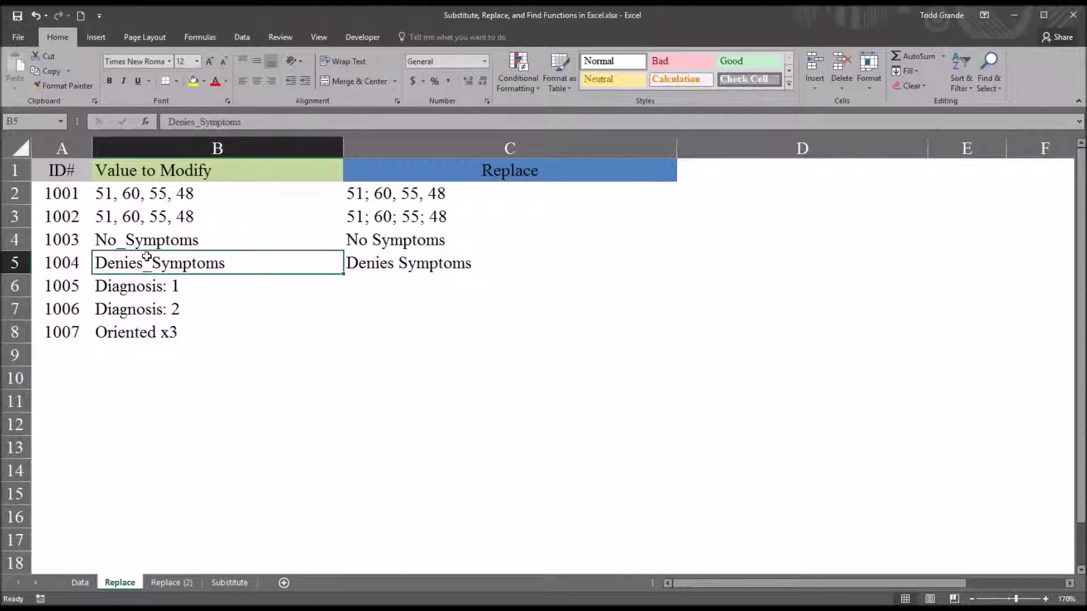
pyautogui.click(374, 266)
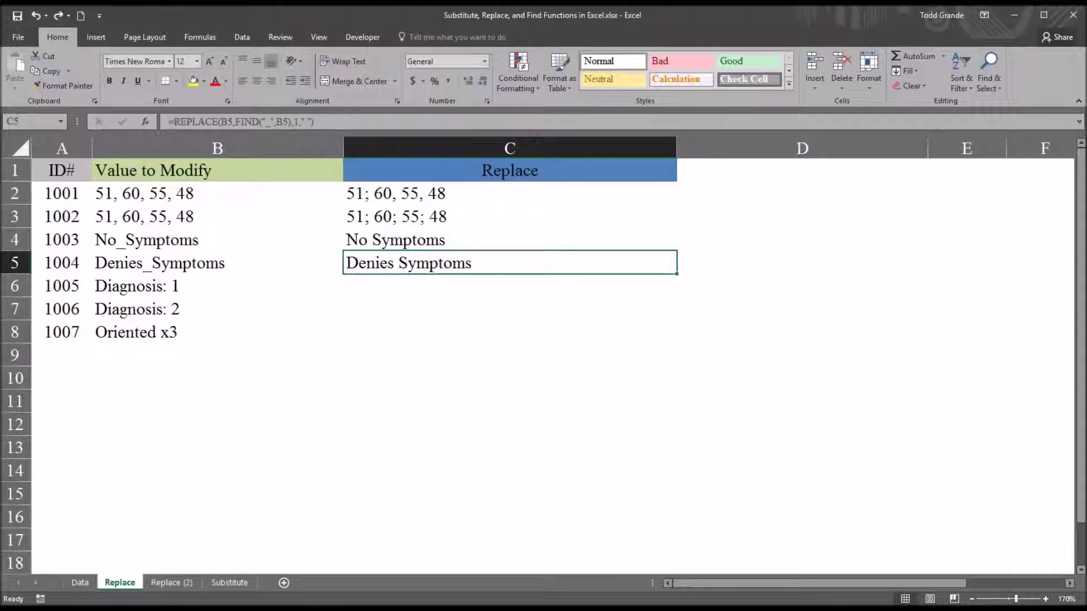
pyautogui.click(203, 289)
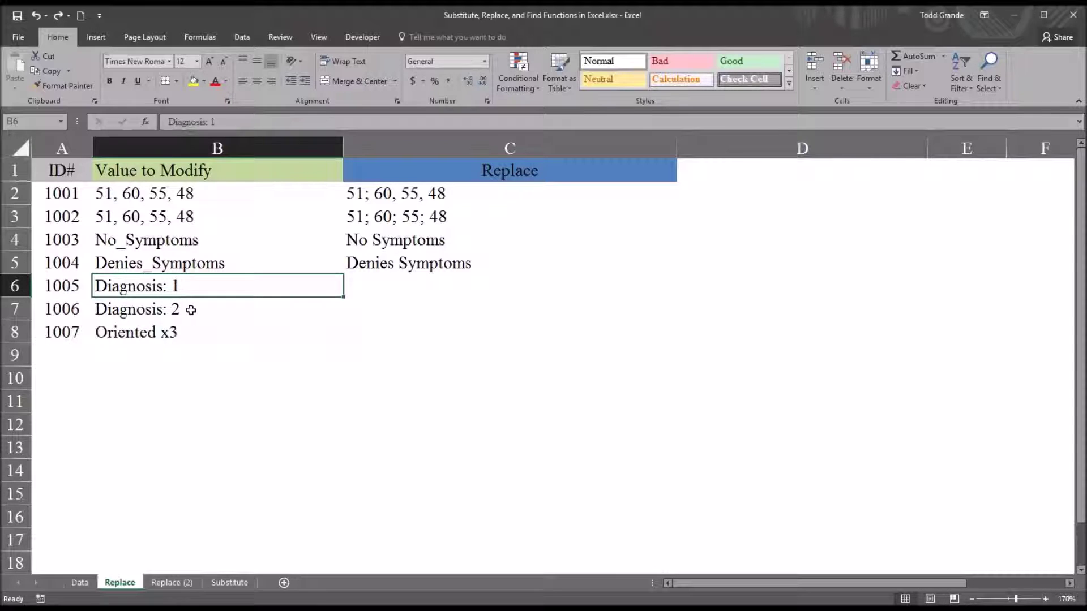
pyautogui.click(189, 309)
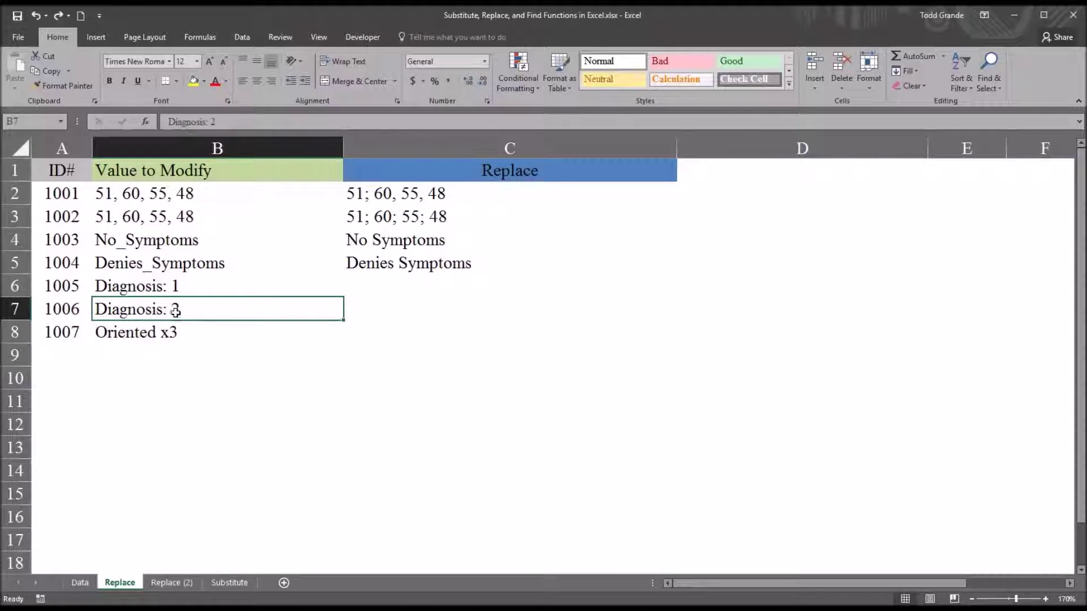
pyautogui.click(198, 285)
pyautogui.click(372, 285)
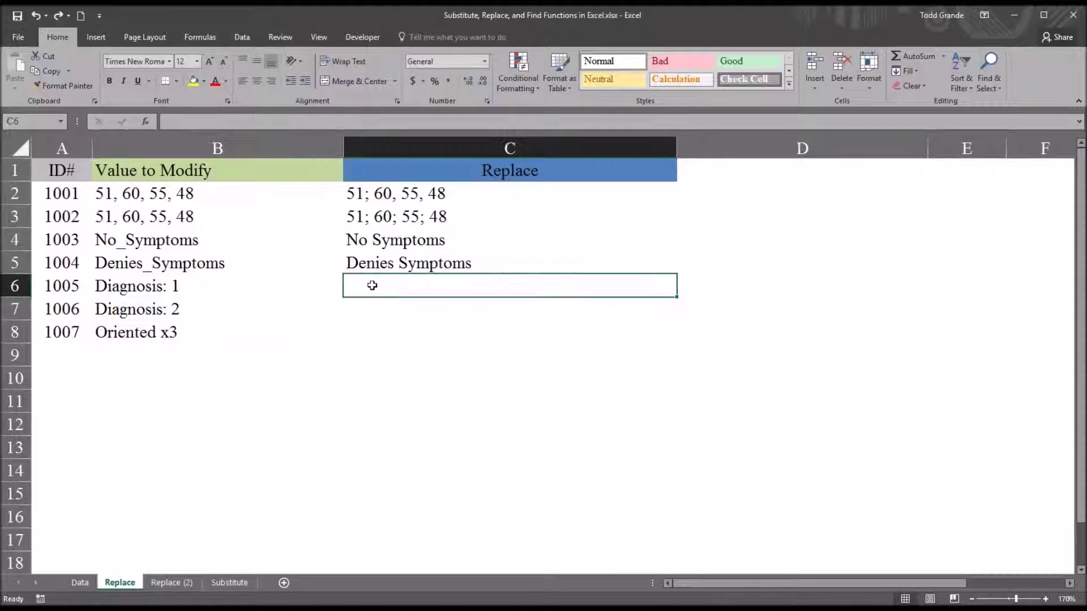
pyautogui.click(139, 288)
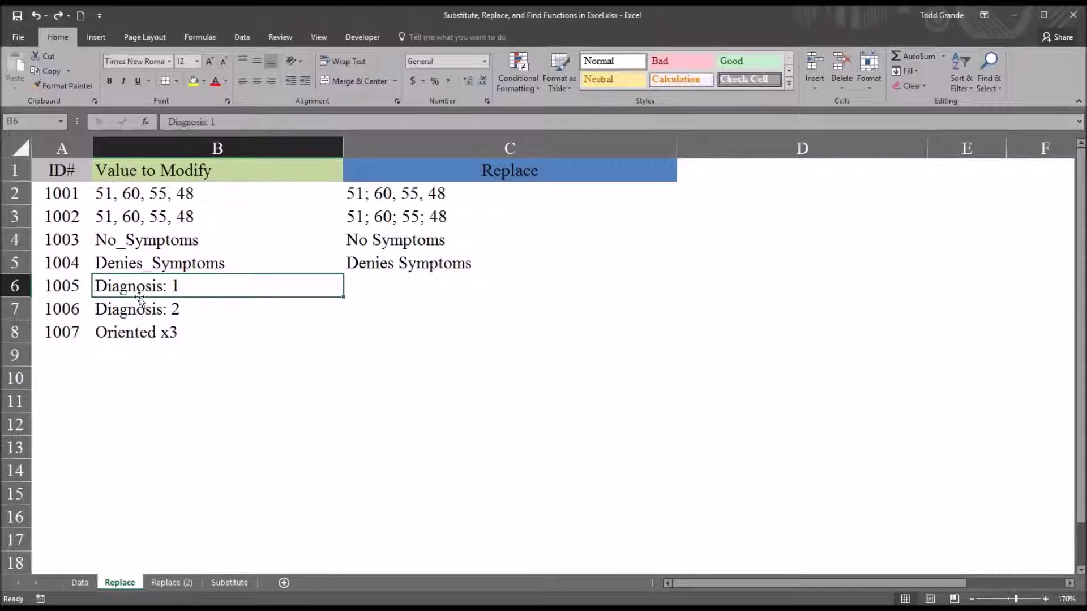
# Begin a REPLACE formula in cell C6 with B6 as the old text, =REPLACE(B6,.
pyautogui.click(368, 289)
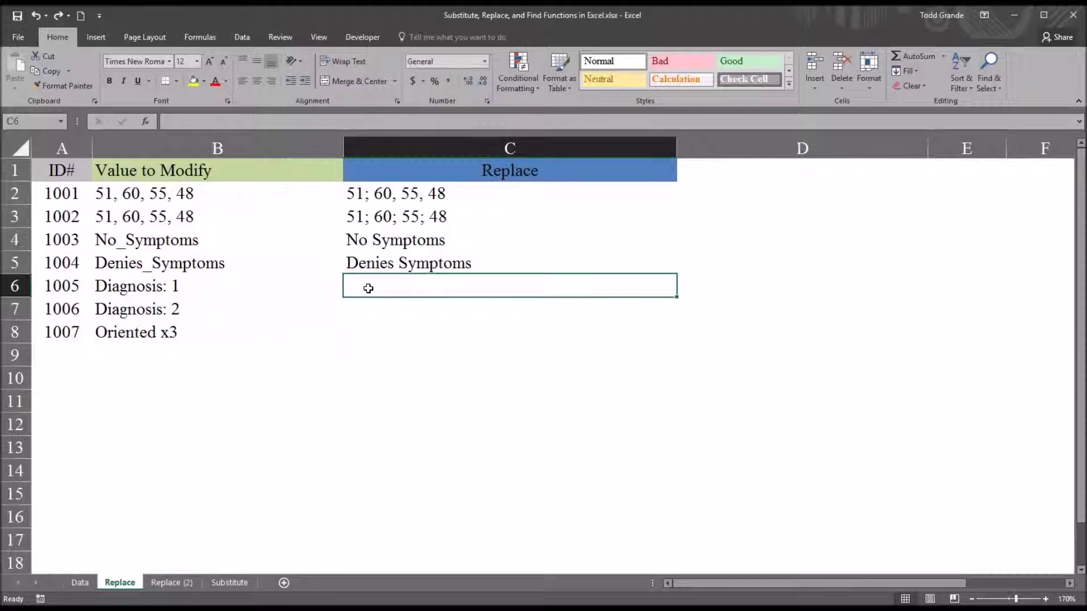
pyautogui.write('=re')
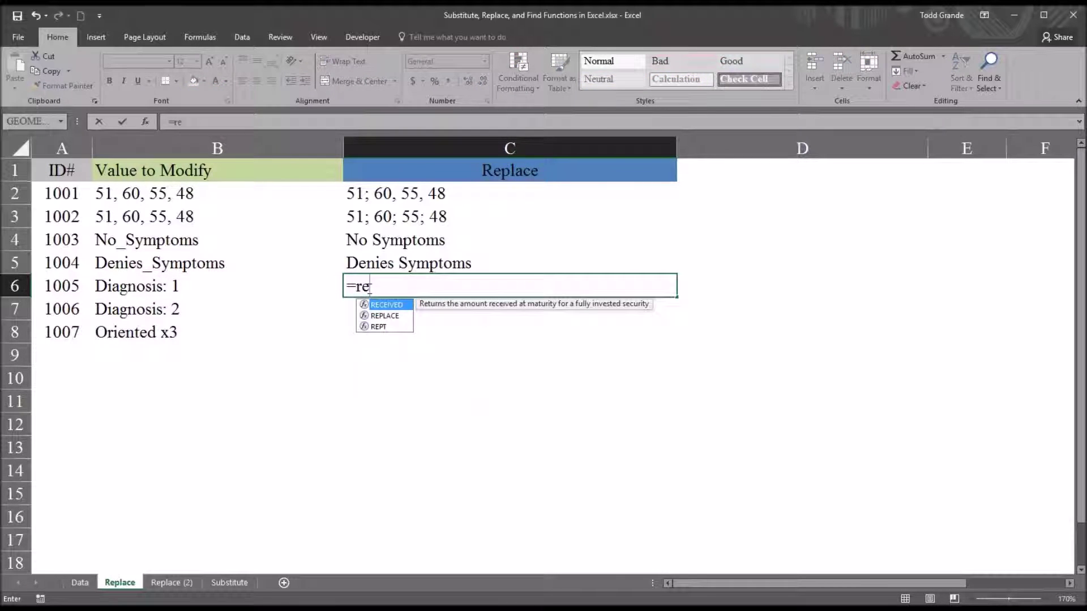
pyautogui.press('Down')
pyautogui.press('Tab')
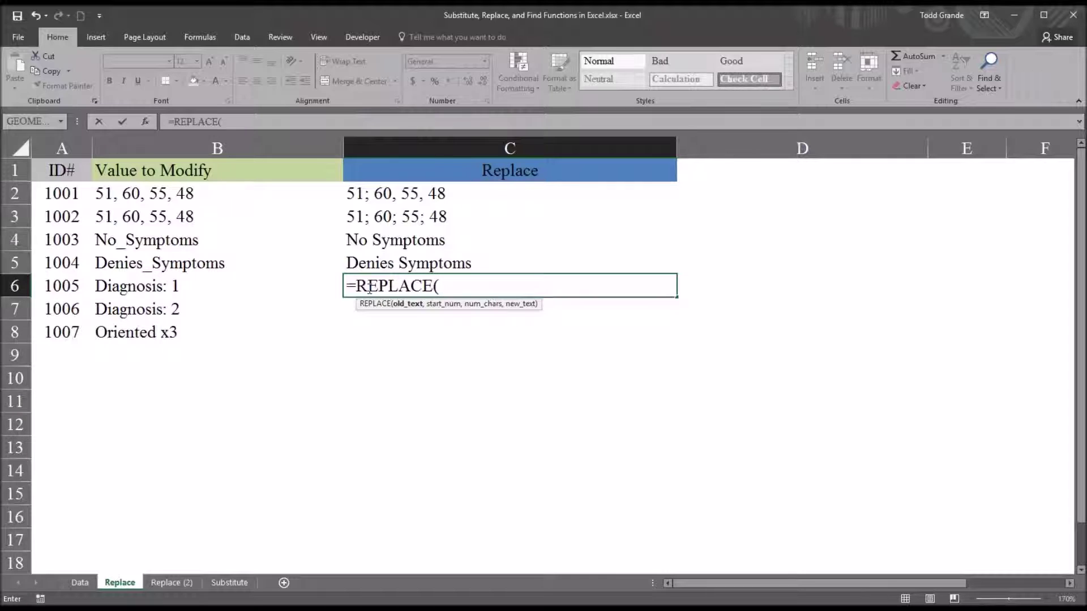
pyautogui.click(169, 289)
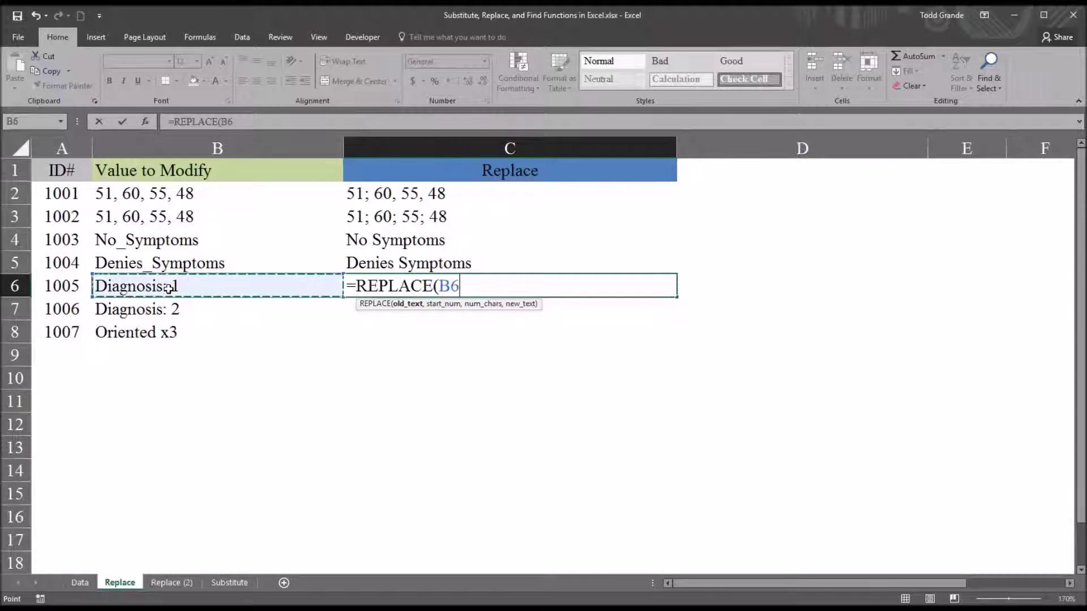
pyautogui.write(',')
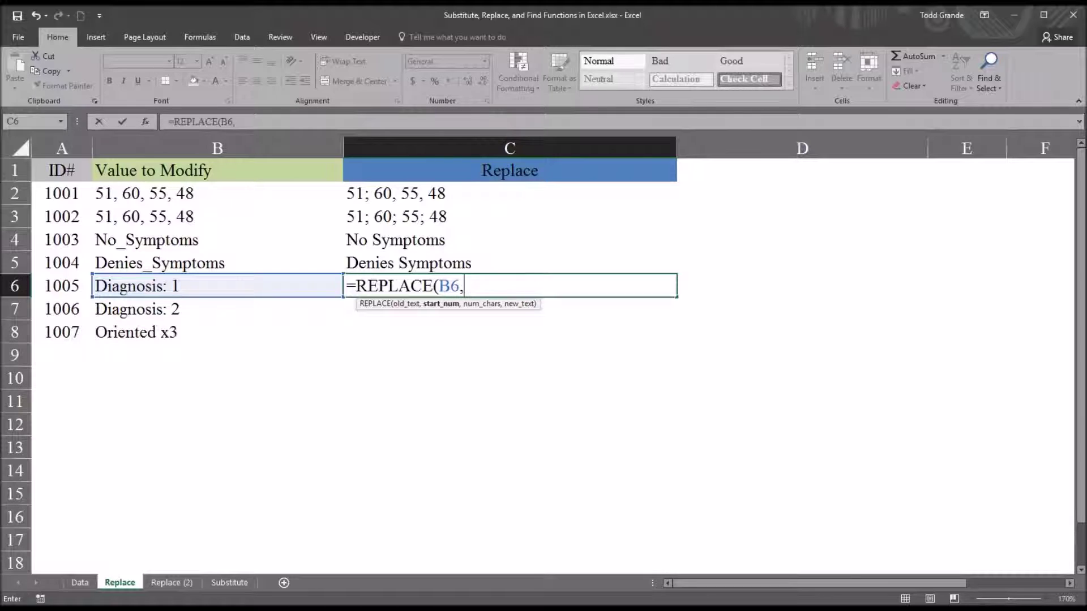
# Finish the REPLACE formula in C6 with start position 12, 1 character and "5" as the new text.
pyautogui.write('12,')
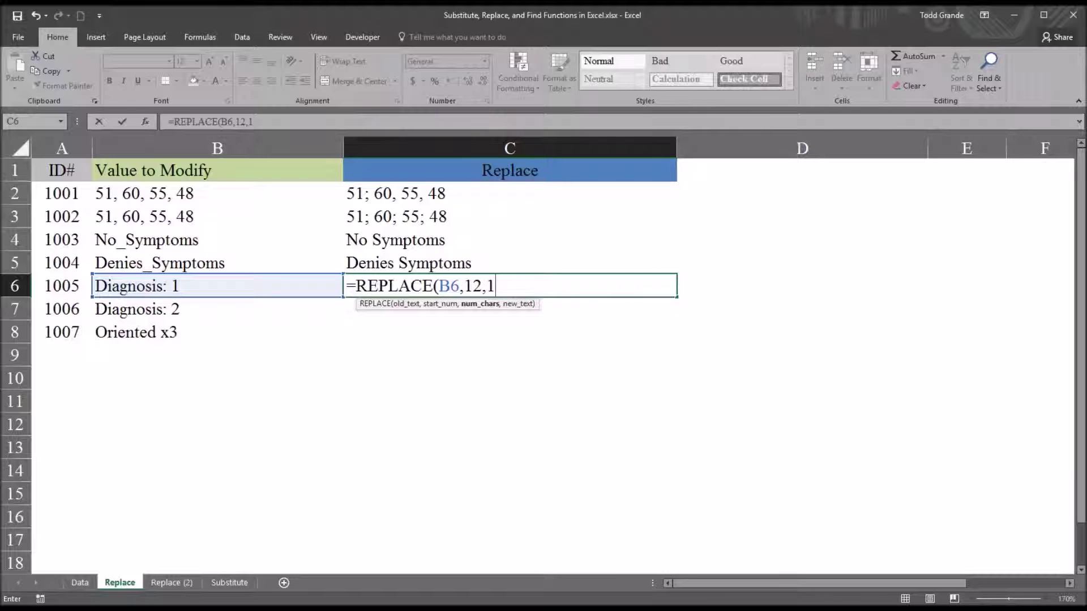
pyautogui.write('1,')
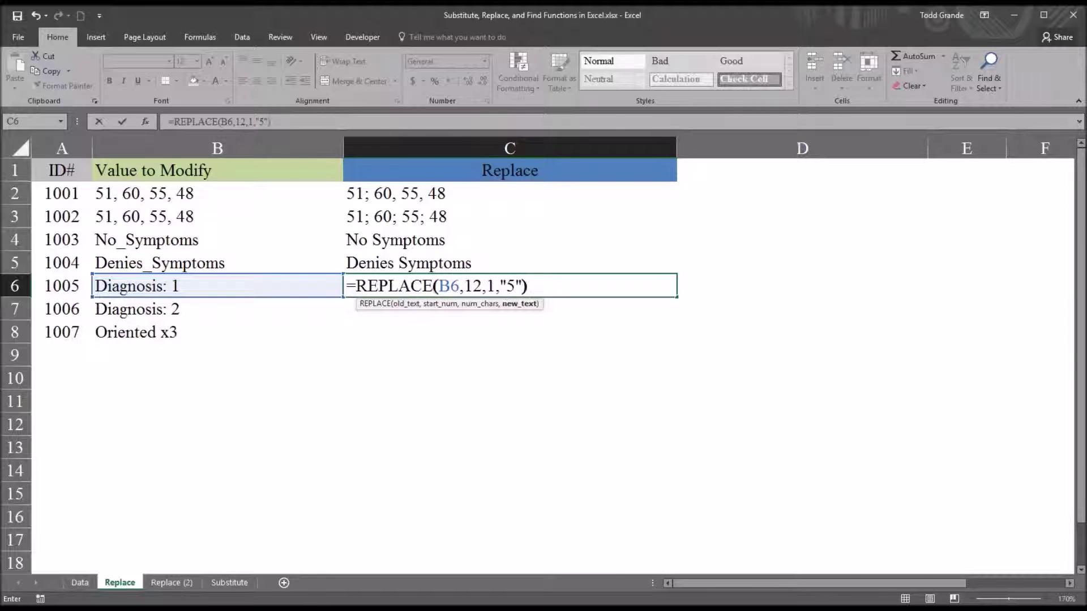
pyautogui.write('"5")')
pyautogui.press('Return')
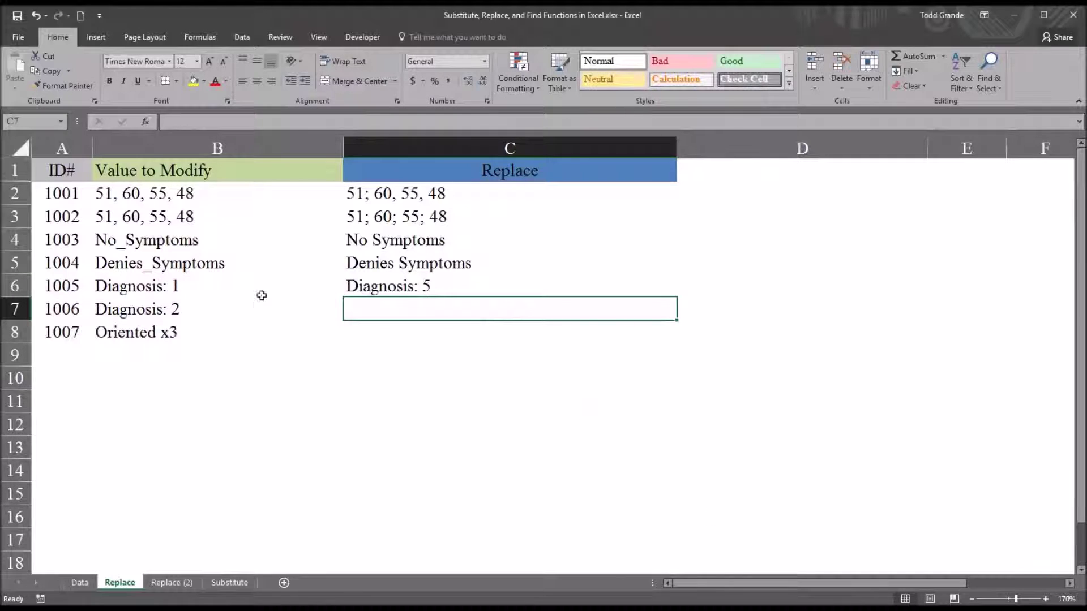
# Compare the original entry in B6 with its result and formula in C6.
pyautogui.click(219, 294)
pyautogui.click(382, 291)
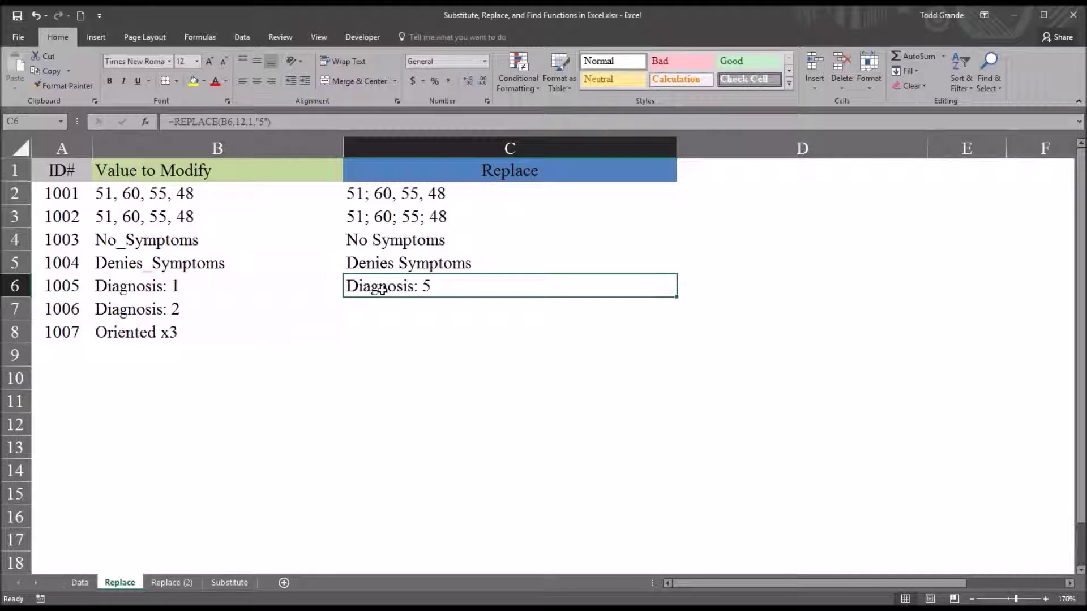
pyautogui.click(167, 287)
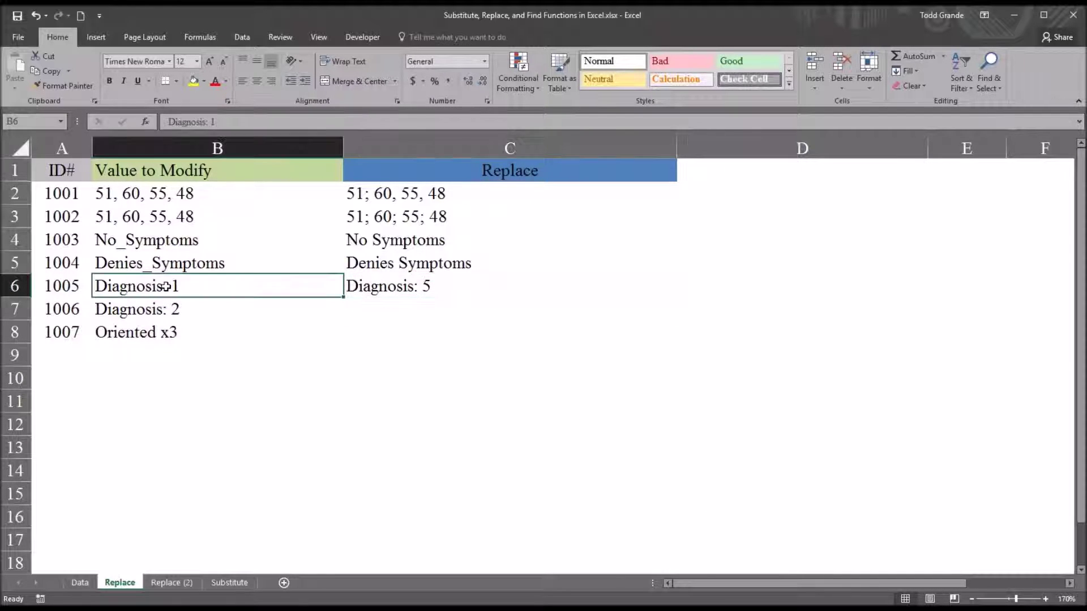
pyautogui.click(358, 287)
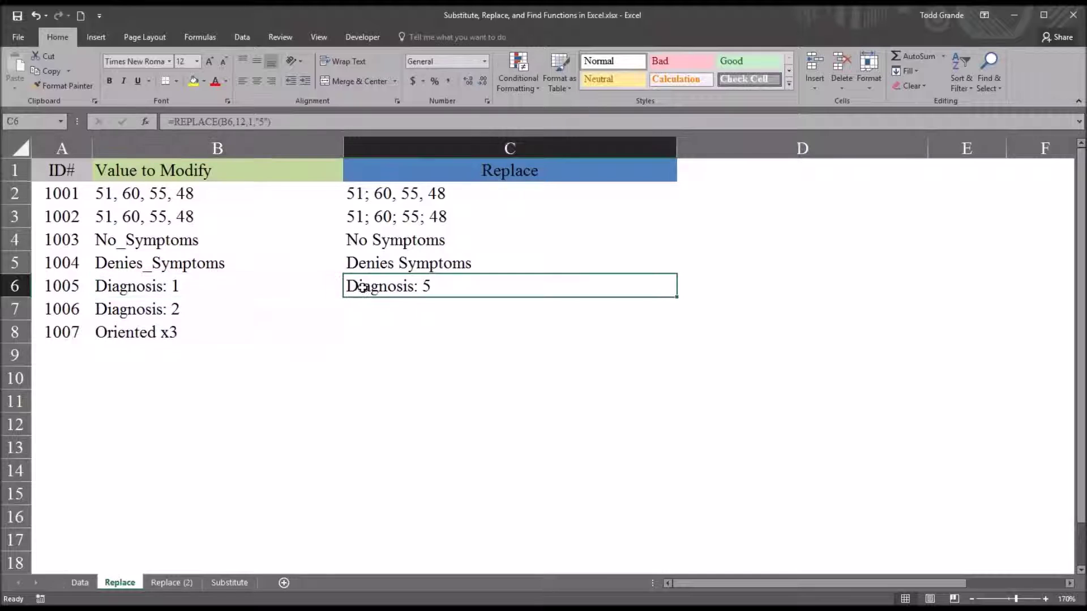
pyautogui.click(180, 287)
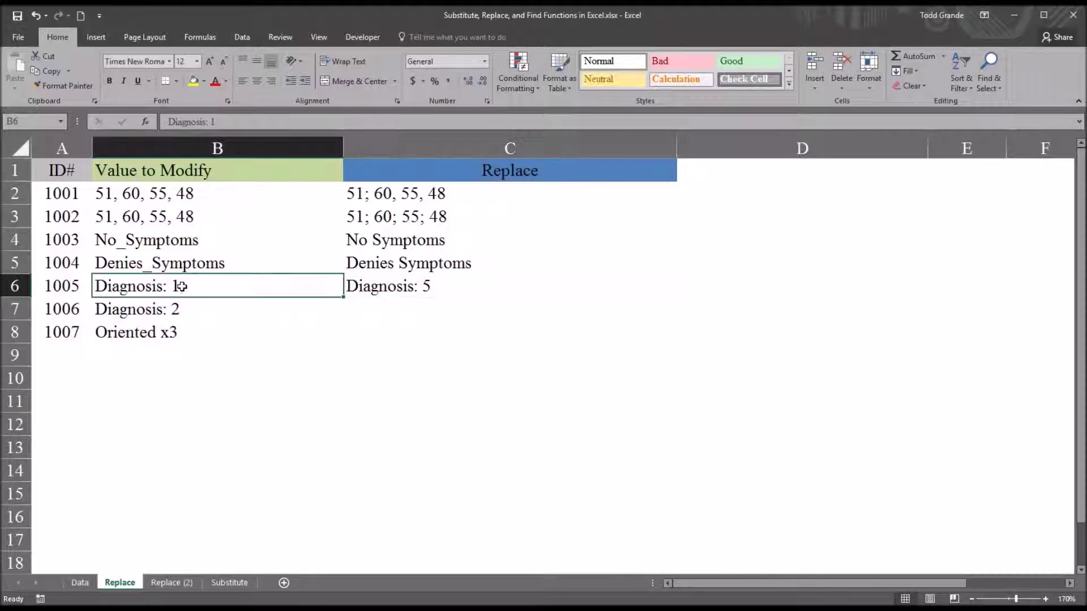
pyautogui.click(375, 289)
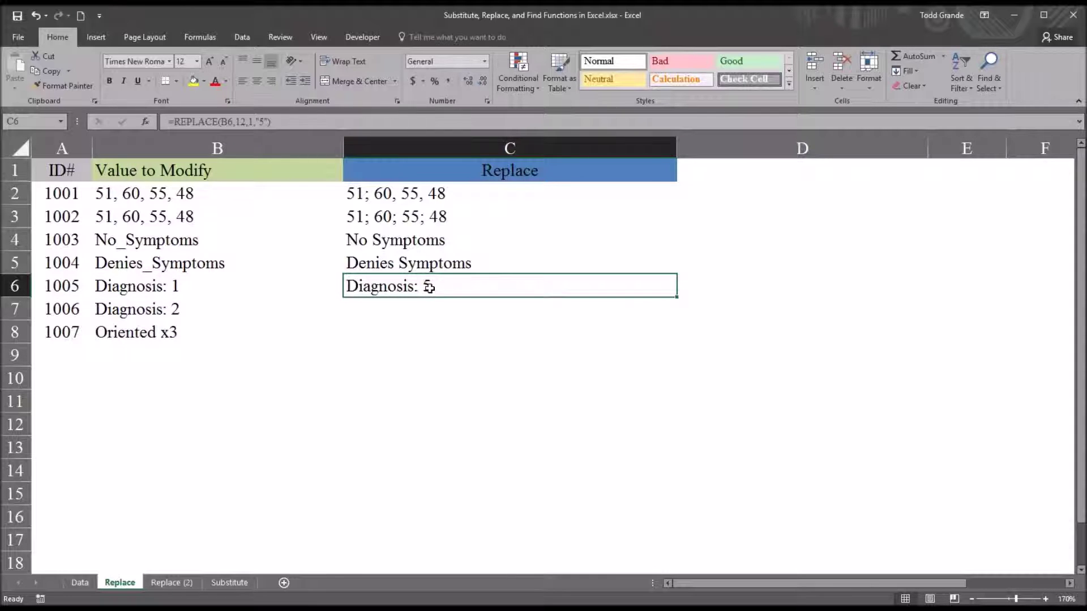
# Change the diagnosis number in B6 to 4 and check the result of the formula in C6.
pyautogui.click(186, 287)
pyautogui.doubleClick(216, 122)
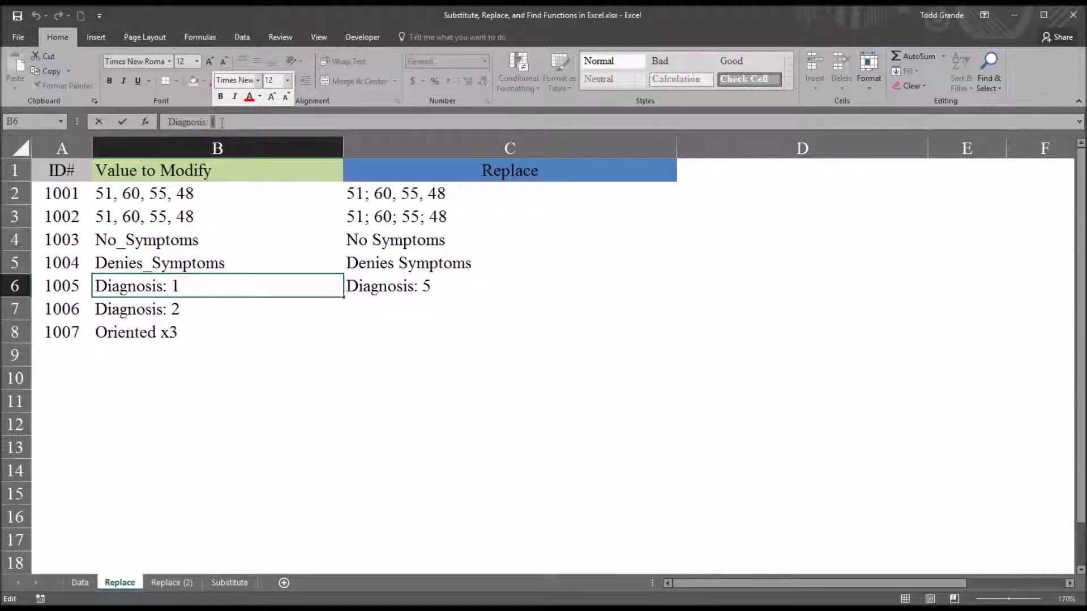
pyautogui.write('4')
pyautogui.press('Return')
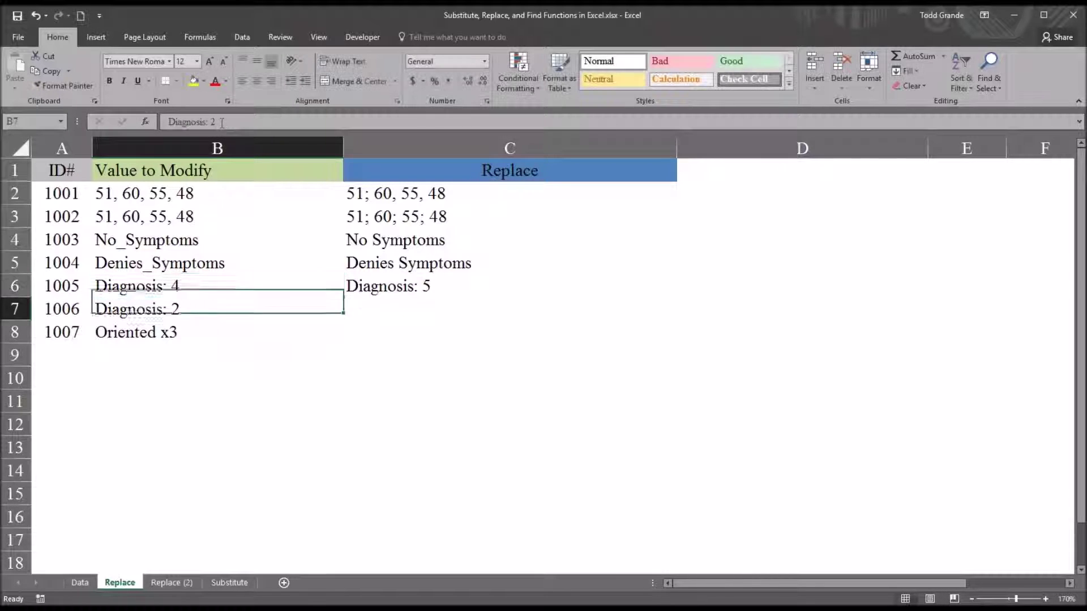
pyautogui.click(375, 290)
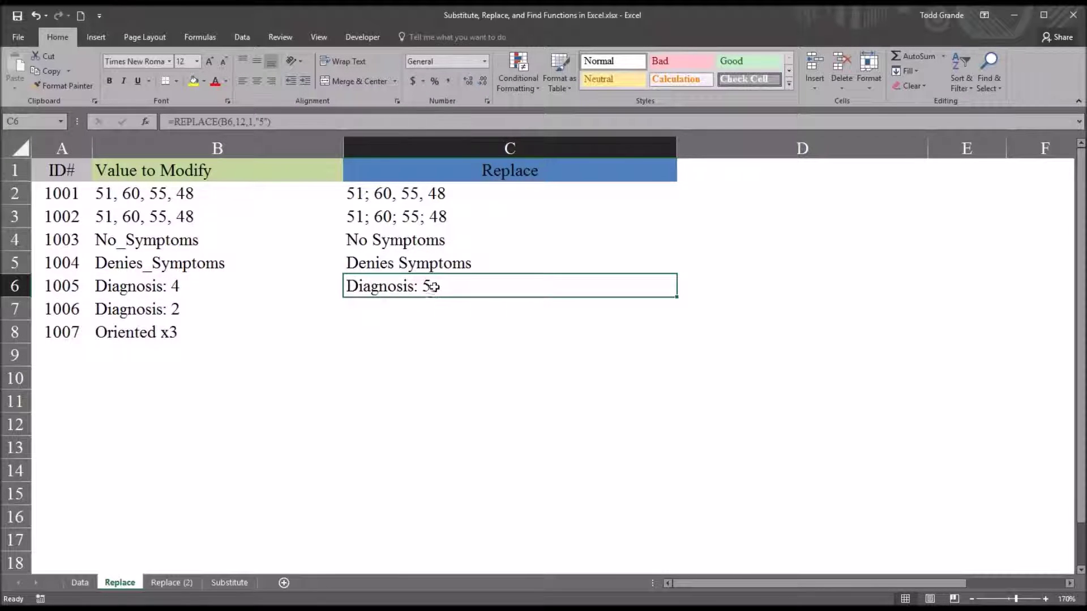
# Set the diagnosis number in B6 back to 1.
pyautogui.click(202, 287)
pyautogui.doubleClick(212, 122)
pyautogui.write('1')
pyautogui.press('Return')
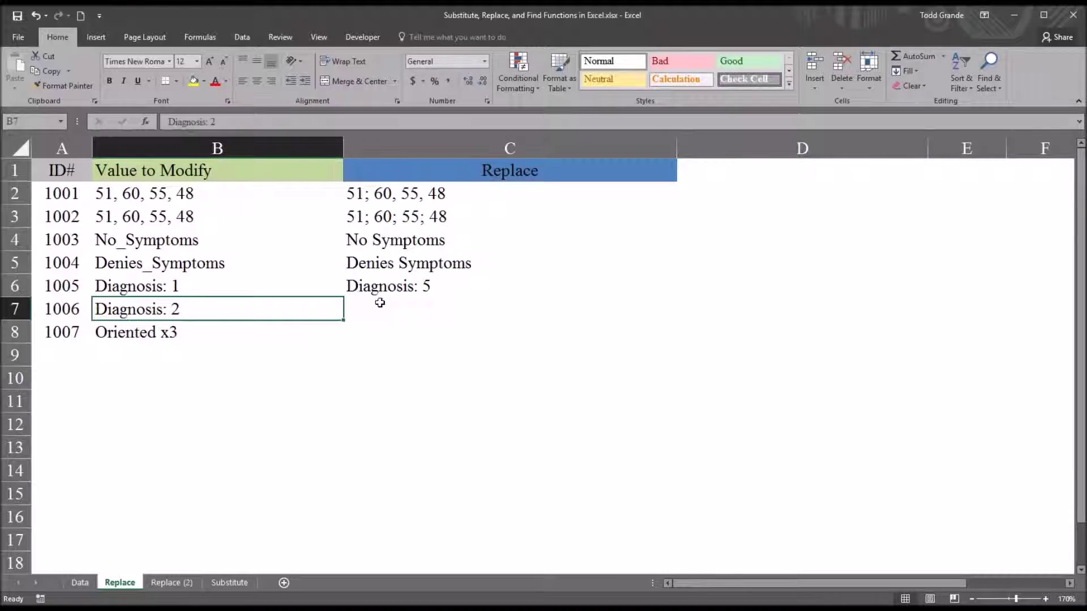
# Begin a REPLACE formula in cell C7 with B7 as the old text, =REPLACE(B7,.
pyautogui.click(376, 305)
pyautogui.write('=')
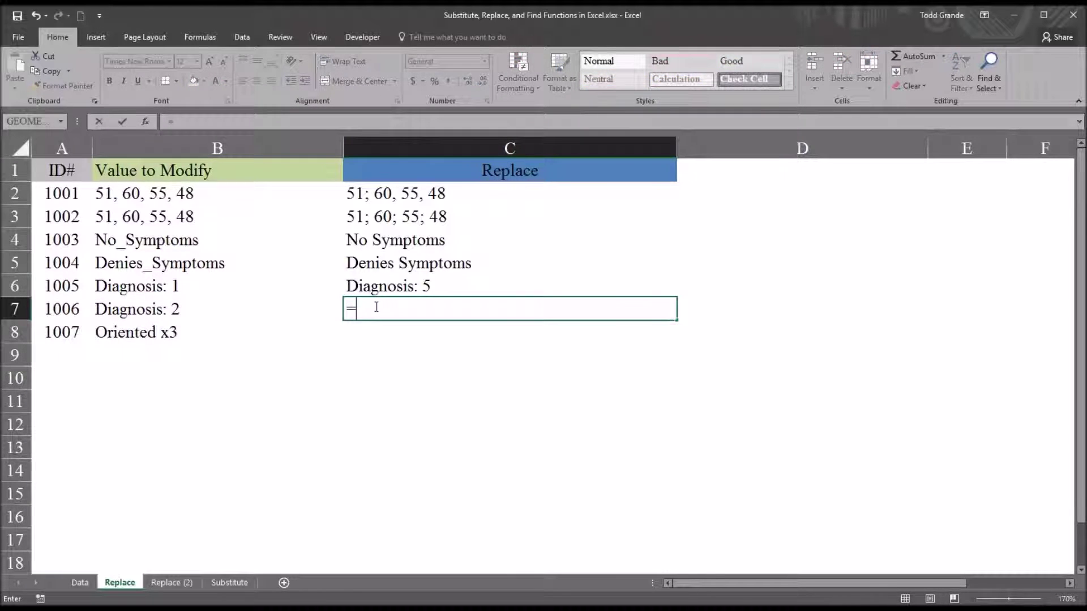
pyautogui.write('rep')
pyautogui.press('Tab')
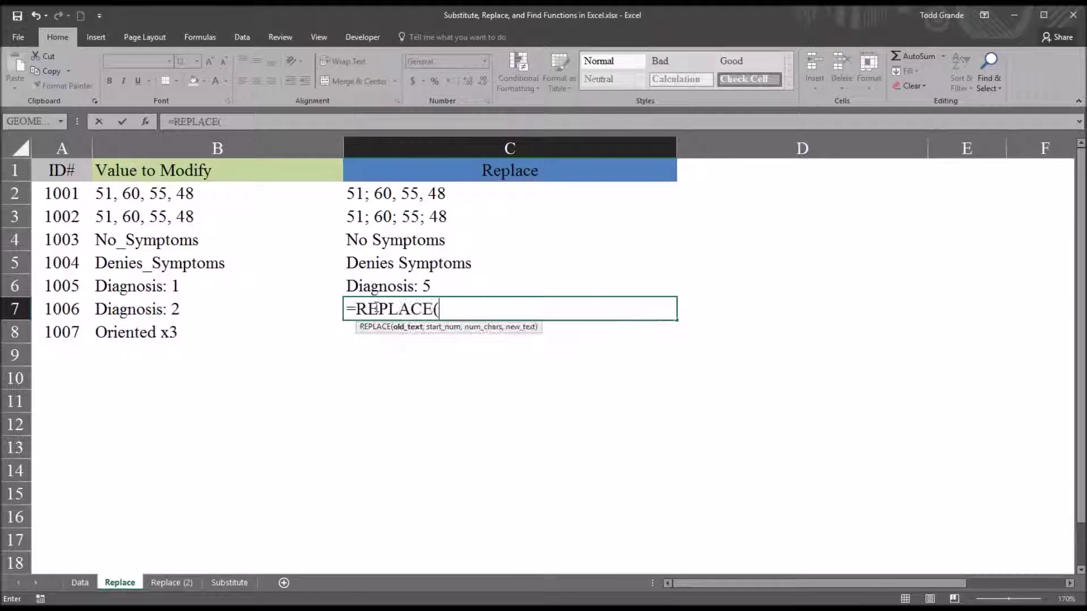
pyautogui.click(236, 313)
pyautogui.write(',')
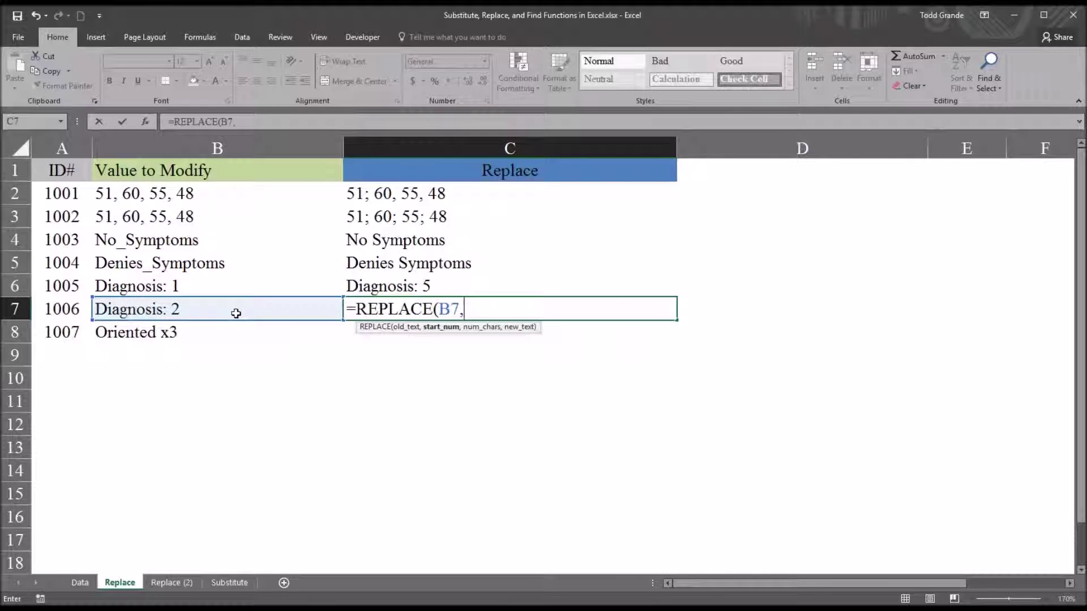
# Add FIND("2",B7) as the start position of the REPLACE formula in C7, followed by a comma.
pyautogui.write('find')
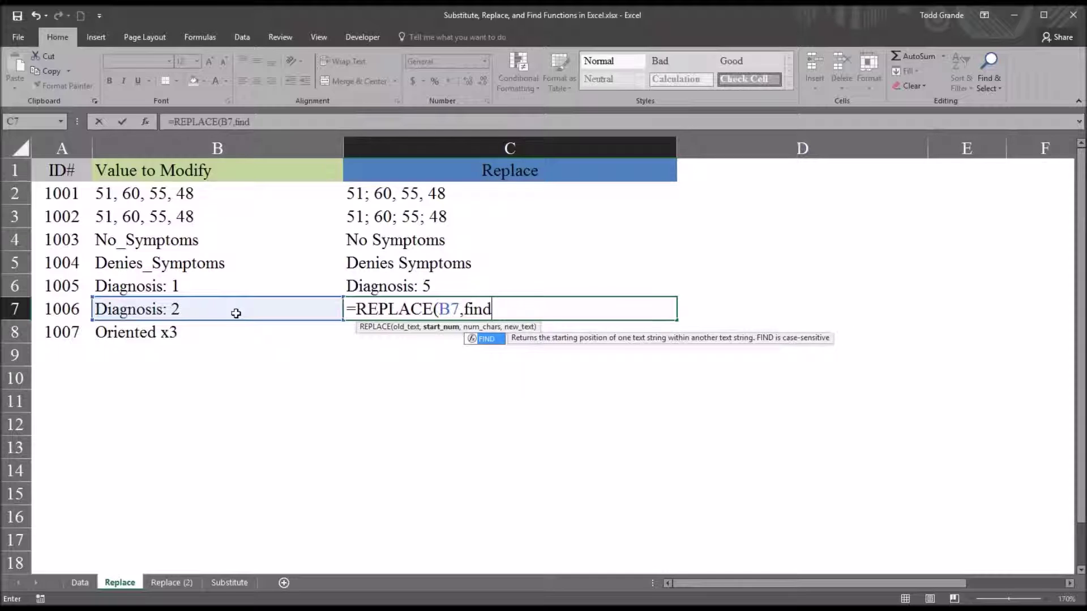
pyautogui.write('(')
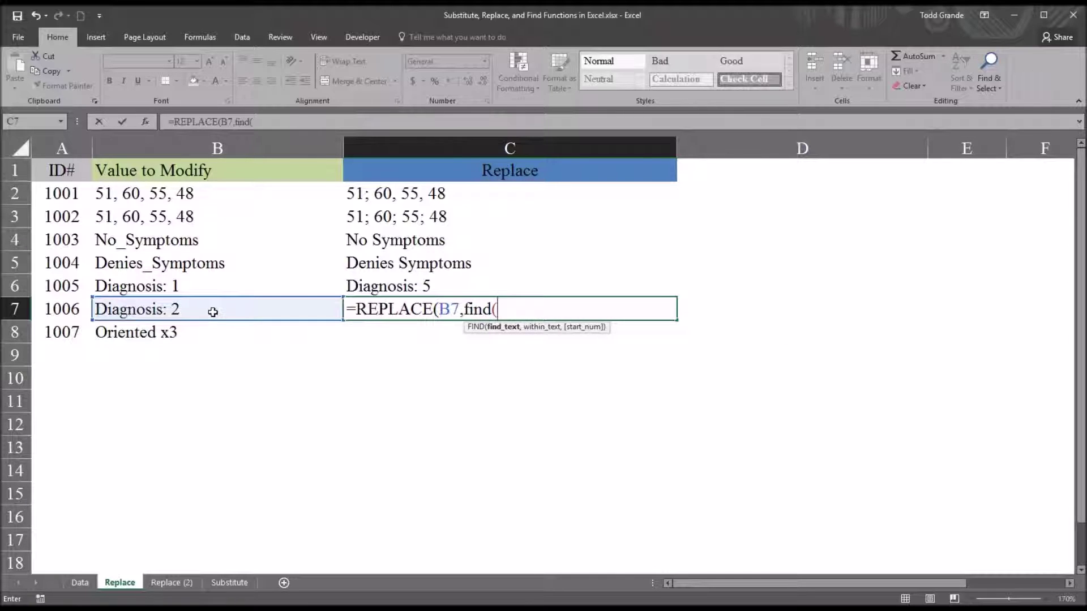
pyautogui.write('"2",')
pyautogui.click(179, 310)
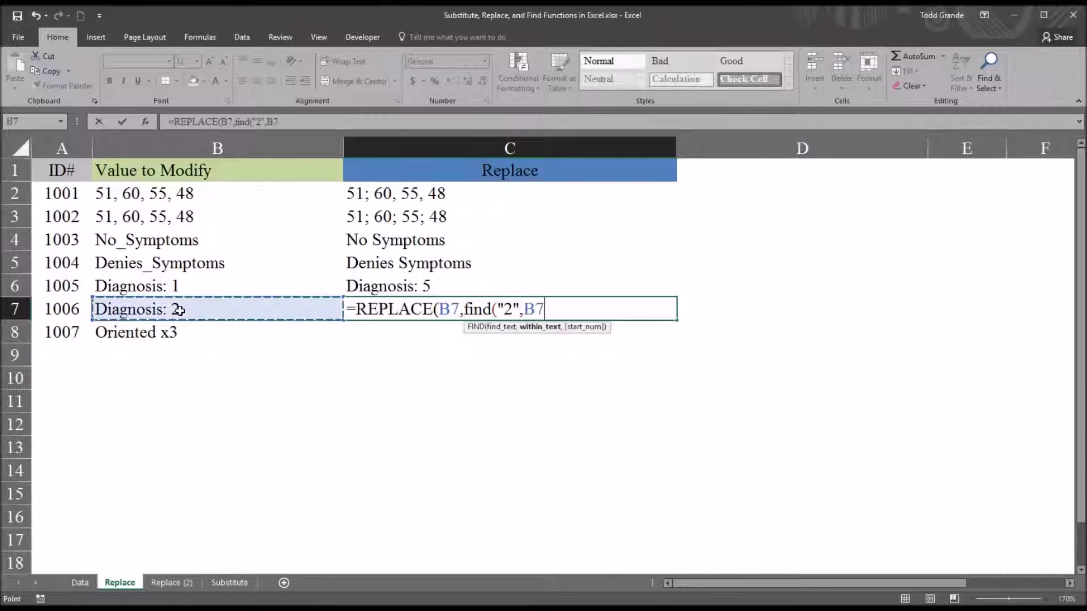
pyautogui.write('),')
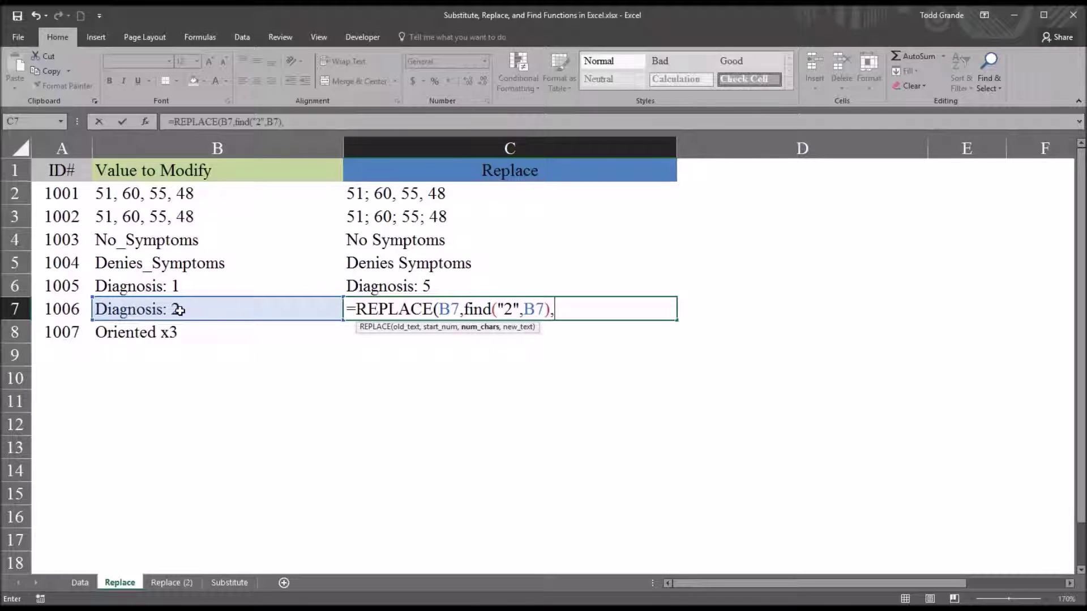
# Finish the REPLACE formula in C7 with 1 character and "5" as the new text, and select B7 to compare it.
pyautogui.write('1,"5")')
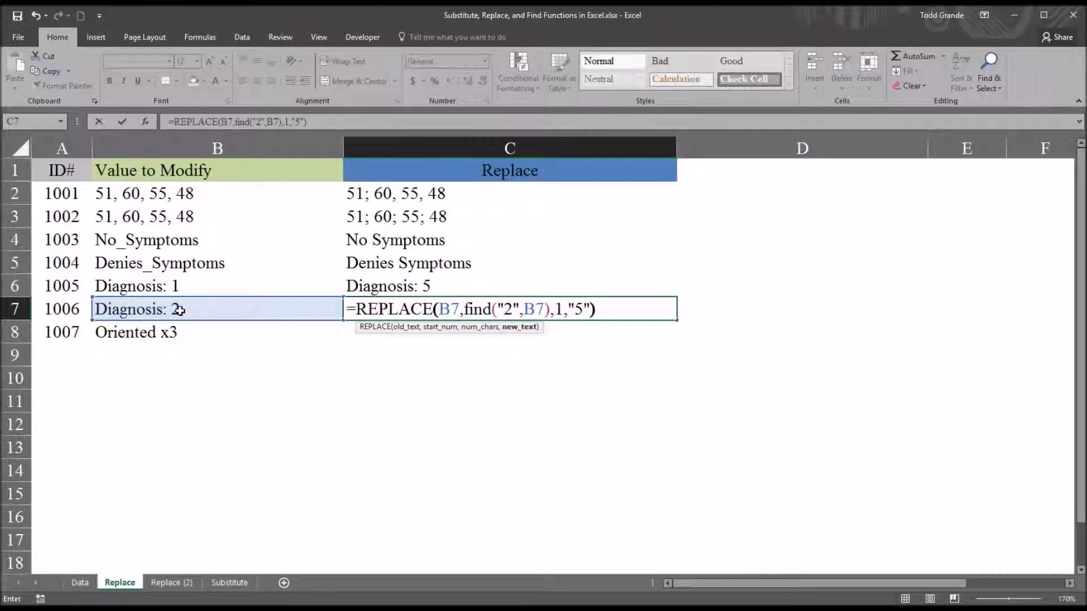
pyautogui.hotkey('ctrl', 'Return')
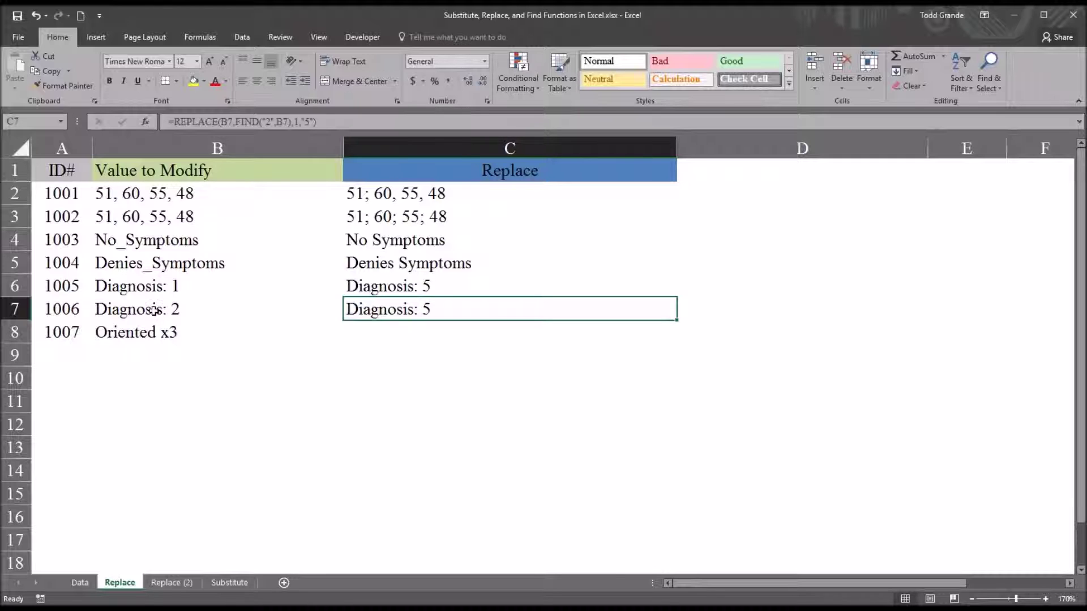
pyautogui.click(177, 311)
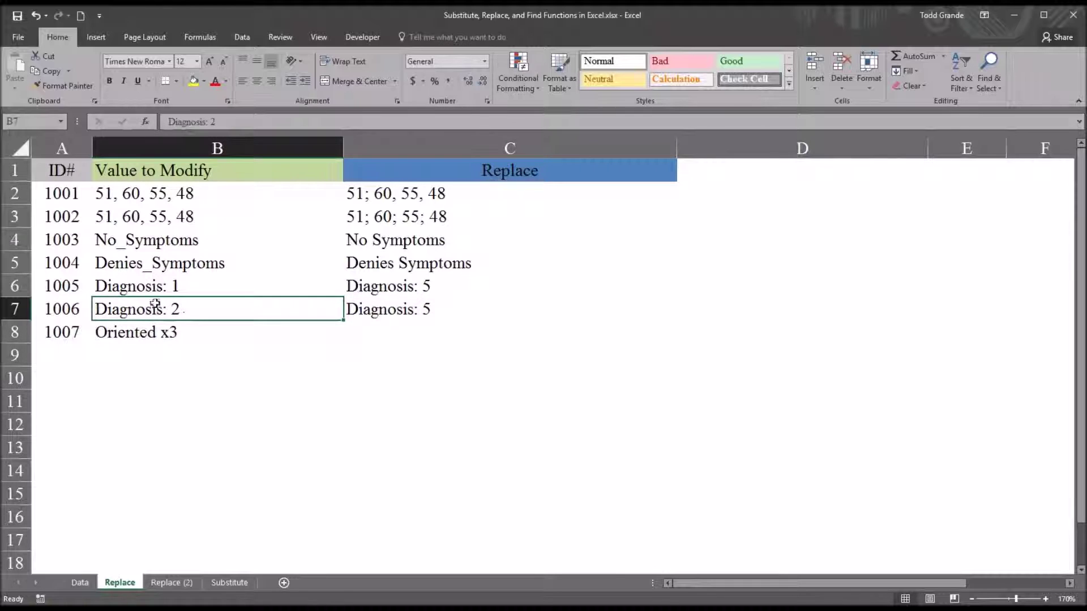
# Try filling the REPLACE formula with FIND from C7 up into C6, and undo the fill.
pyautogui.click(367, 310)
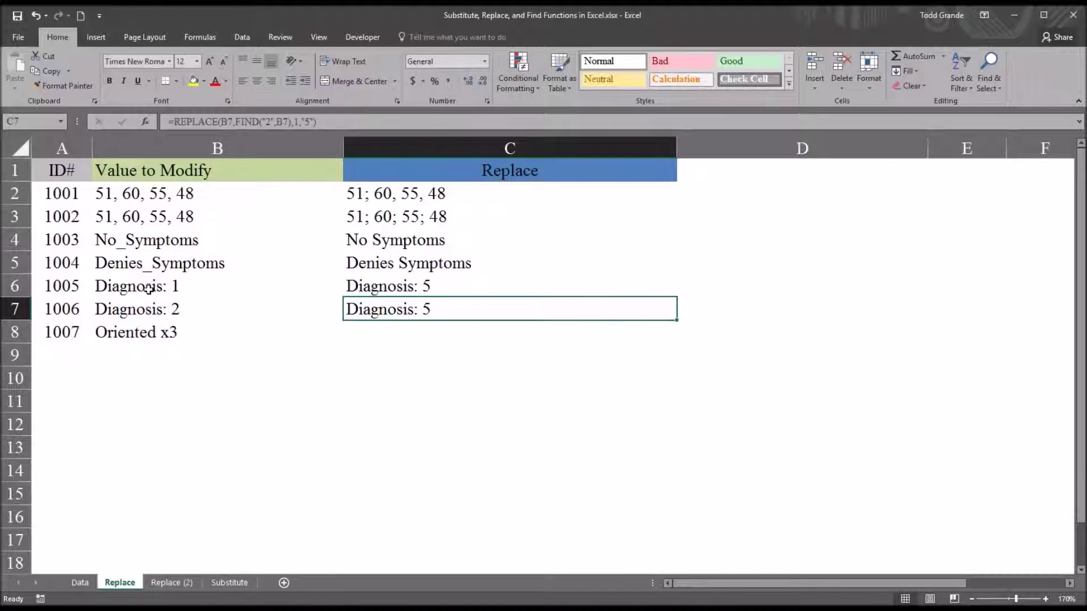
pyautogui.moveTo(678, 320); pyautogui.dragTo(670, 281)
pyautogui.click(551, 287)
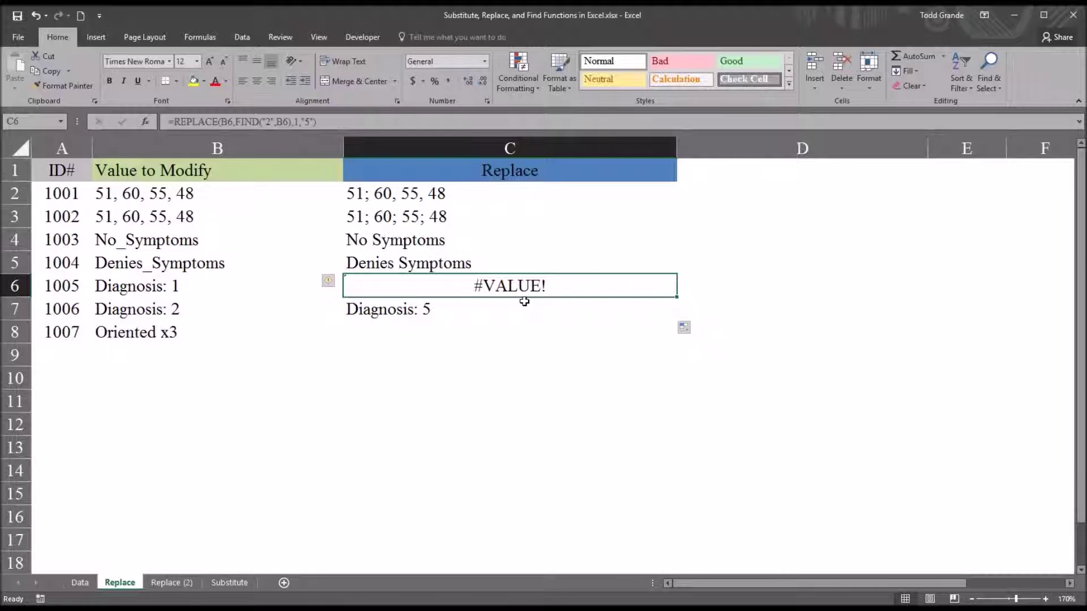
pyautogui.hotkey('ctrl', 'z')
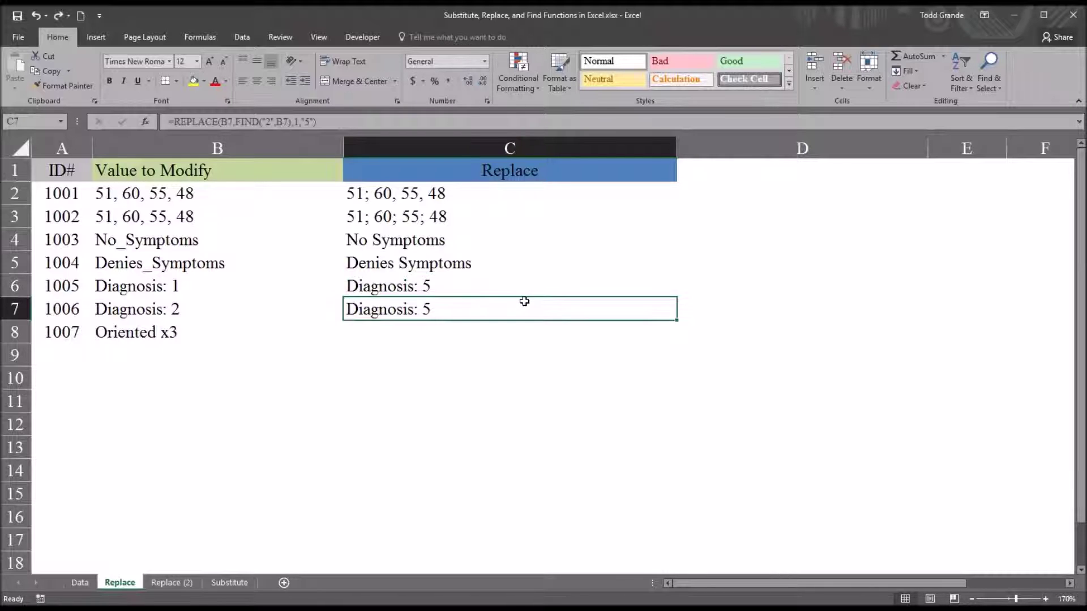
# Begin a REPLACE formula in cell C8 with B8 as the old text, =REPLACE(B8,.
pyautogui.click(194, 333)
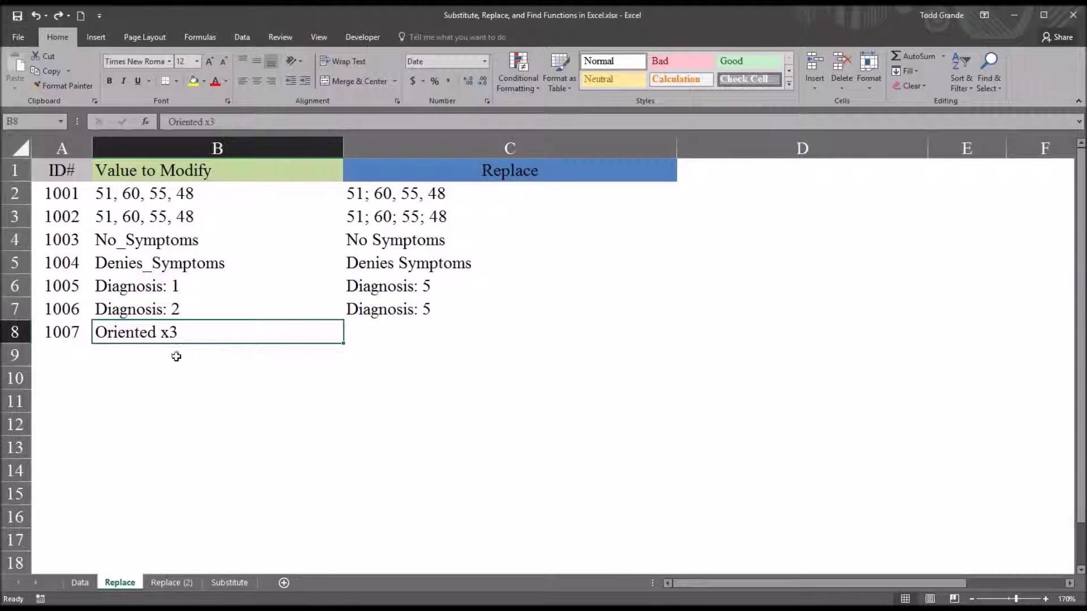
pyautogui.click(361, 334)
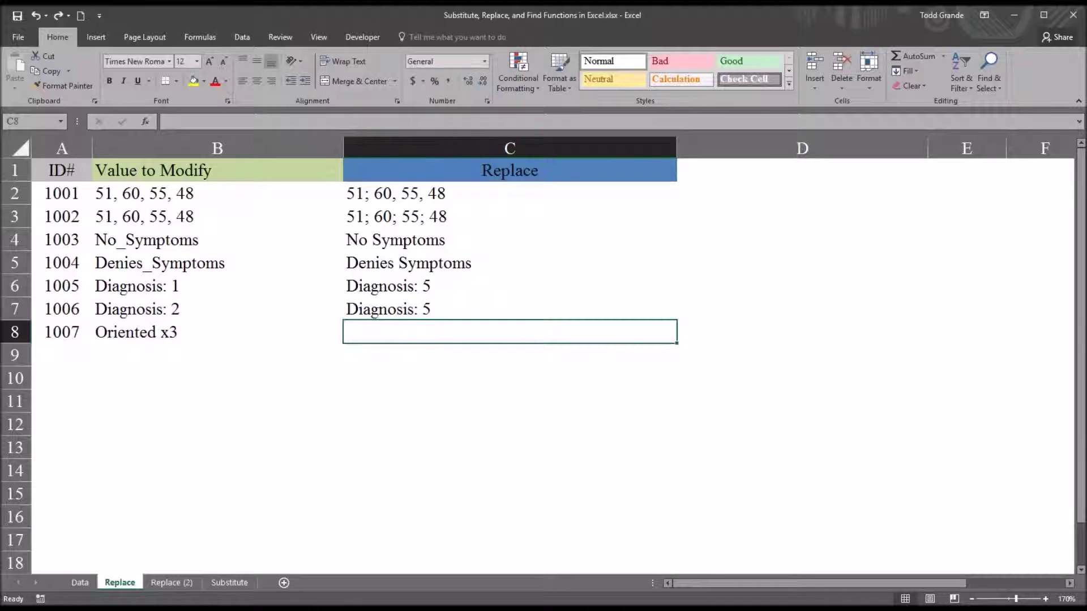
pyautogui.write('=re')
pyautogui.press('Down')
pyautogui.press('Tab')
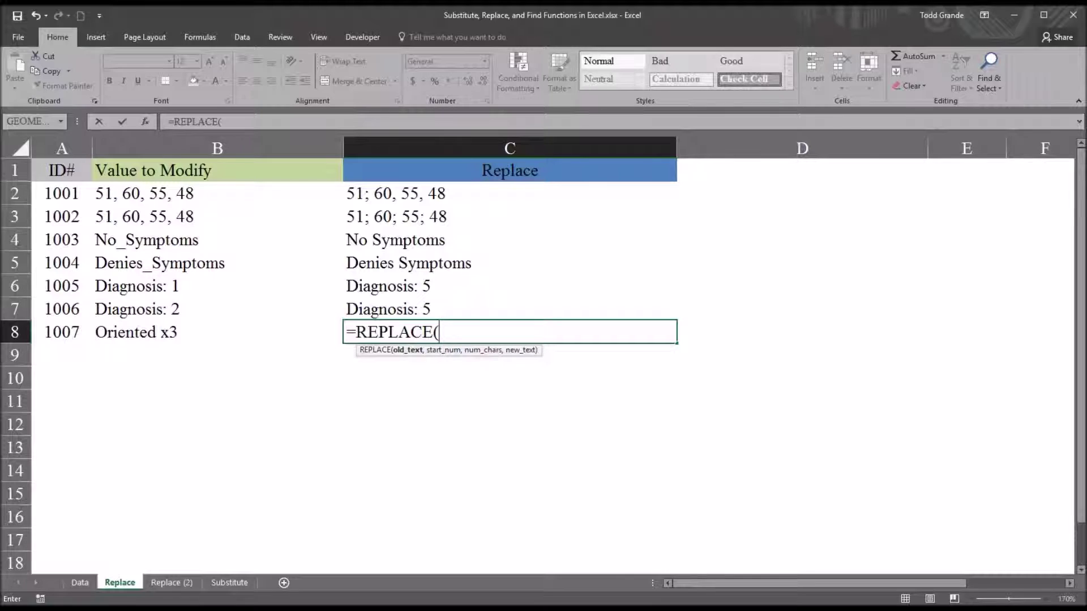
pyautogui.click(178, 335)
pyautogui.write(',')
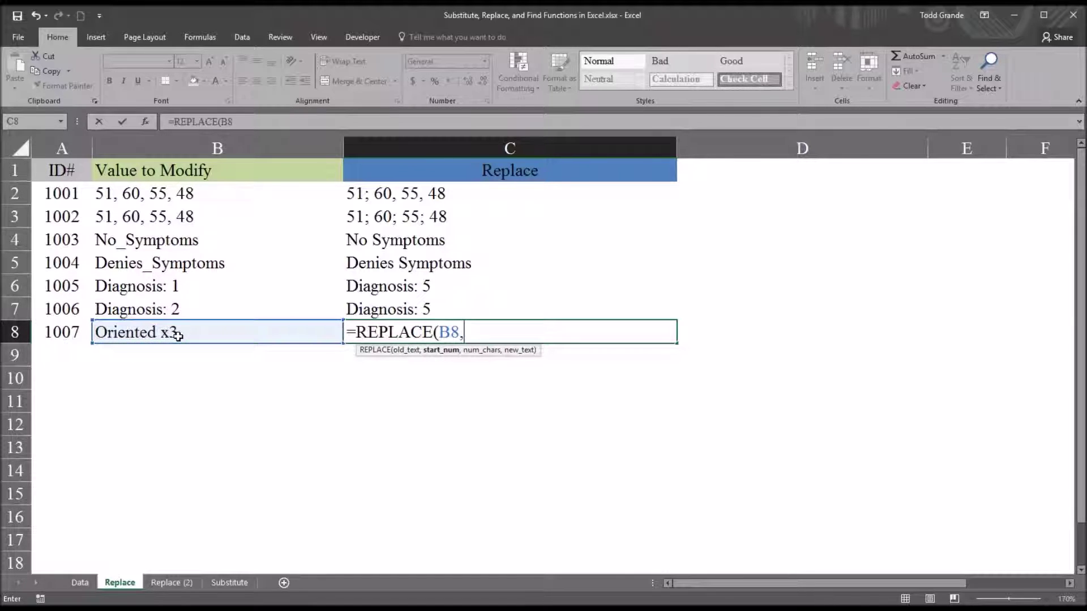
# Complete the REPLACE formula in C8 with start position 10, 1 character and "times " as the new text.
pyautogui.write('10,')
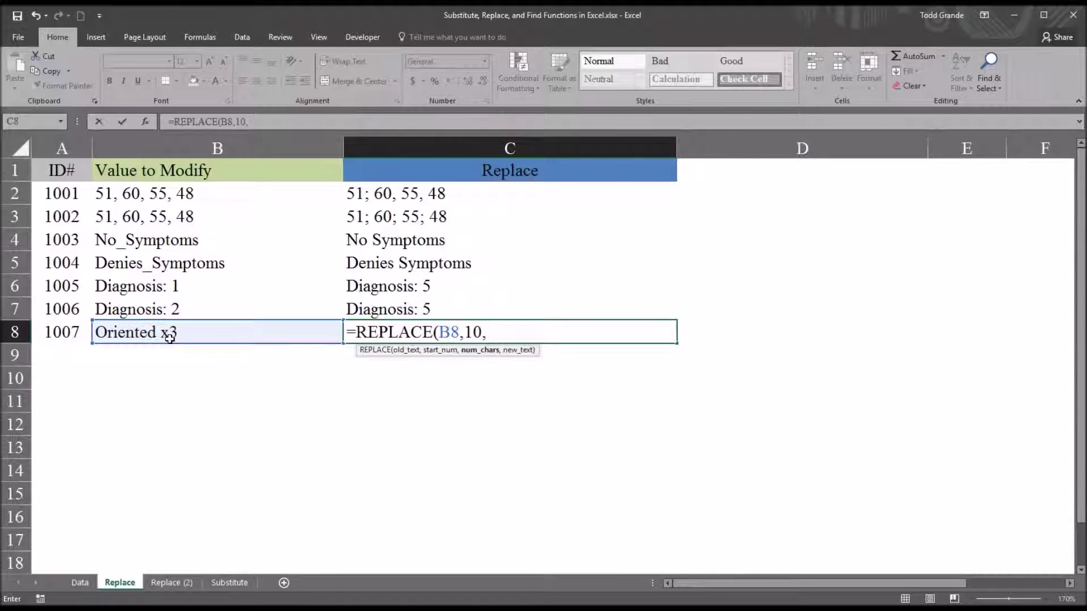
pyautogui.write('1,"')
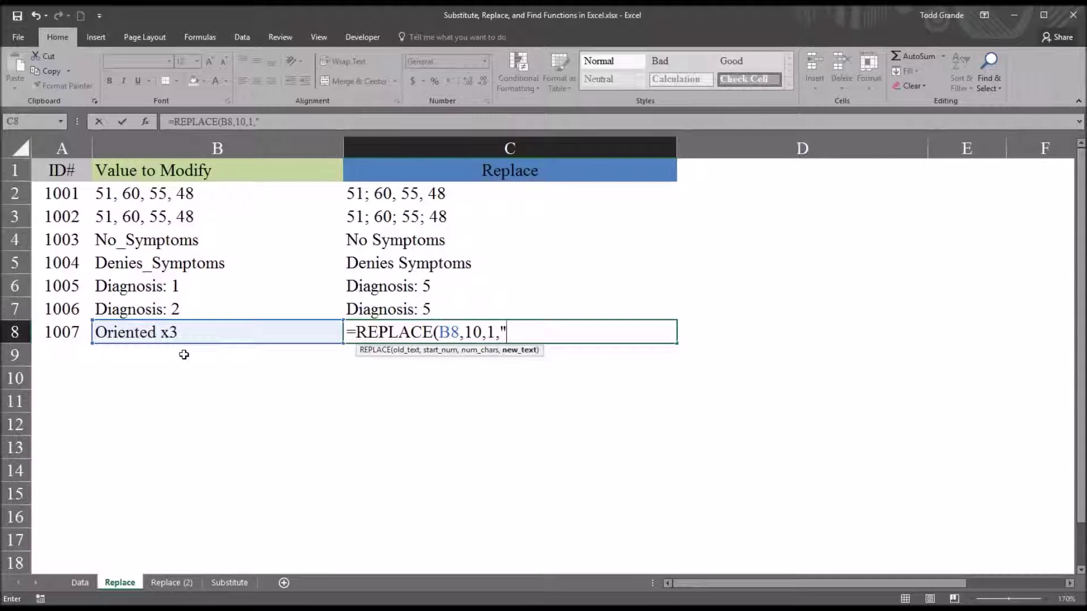
pyautogui.write('times ")')
pyautogui.press('Return')
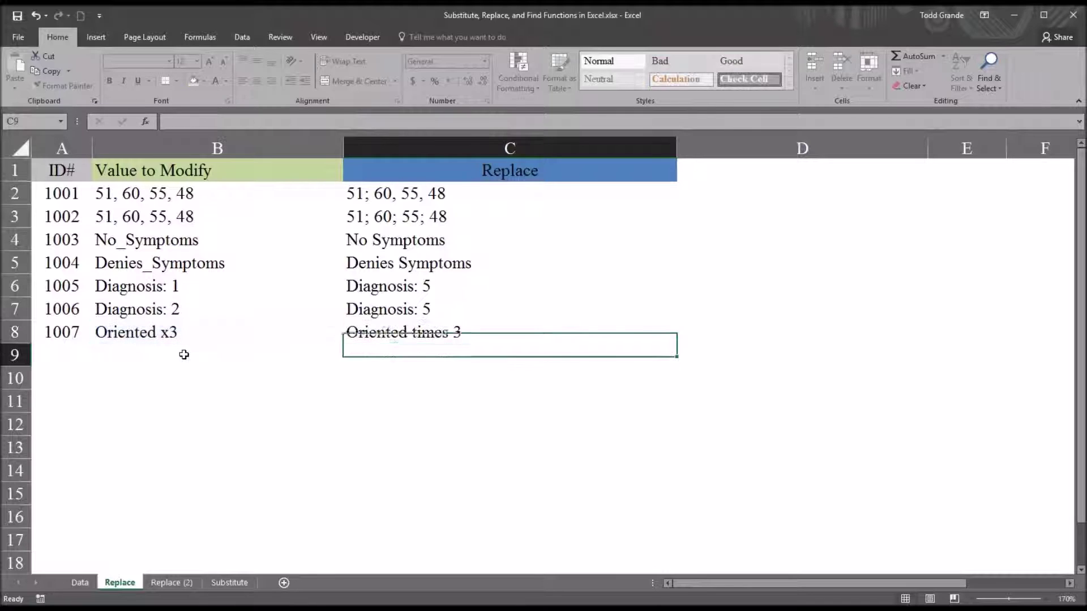